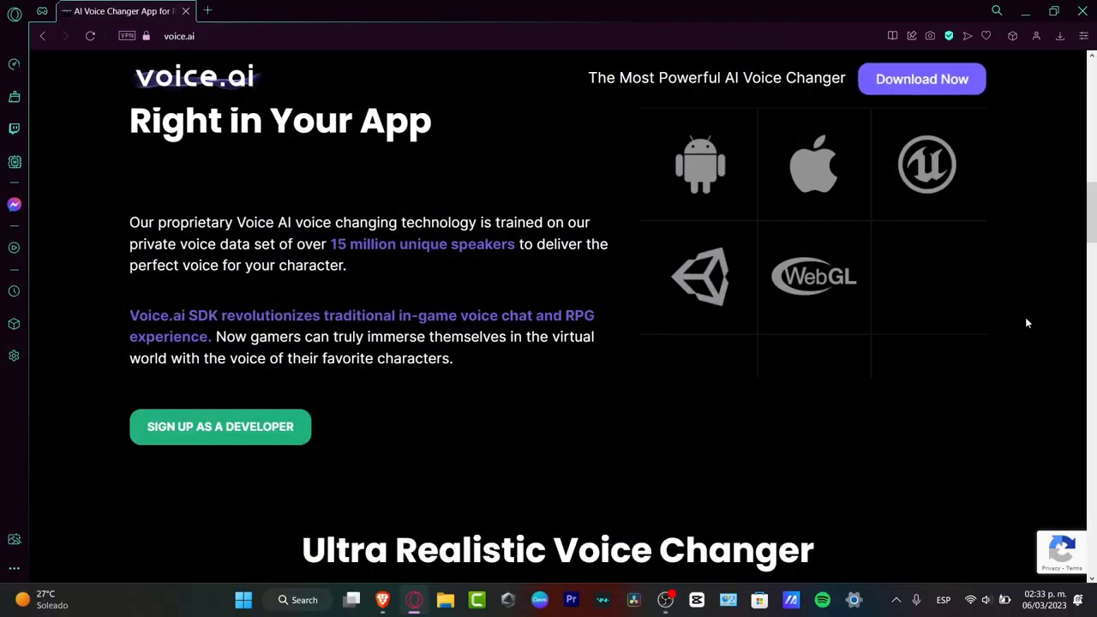
- Open the voice.ai Free Voice Changer page in Opera GX
scroll(865, 399, up, 10)
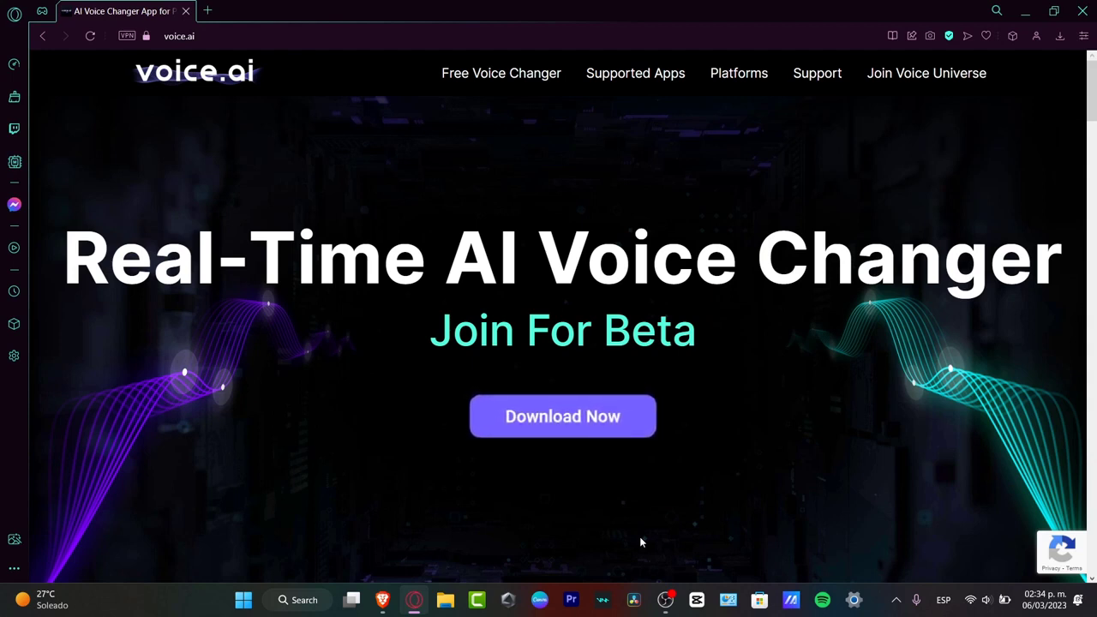
click(515, 77)
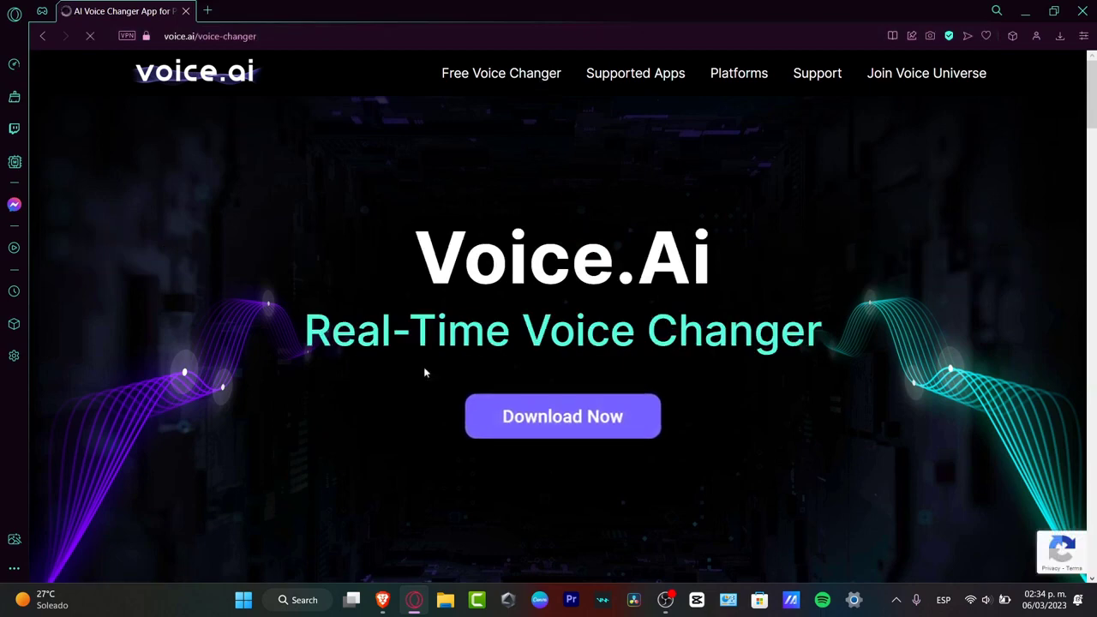
scroll(883, 386, down, 5)
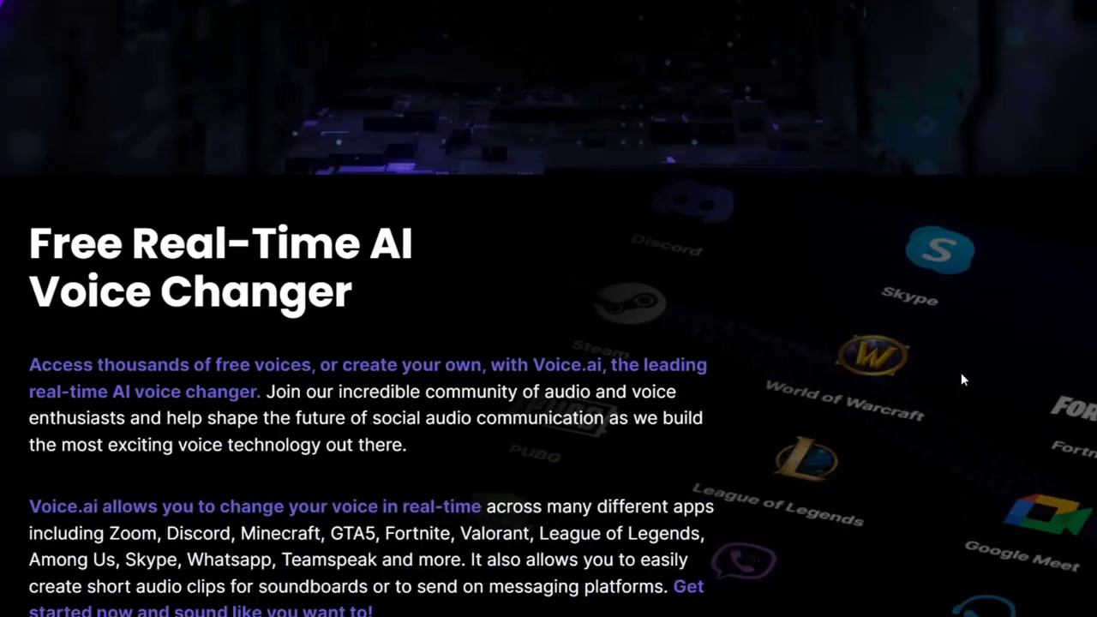
scroll(881, 386, up, 3)
scroll(961, 380, up, 2)
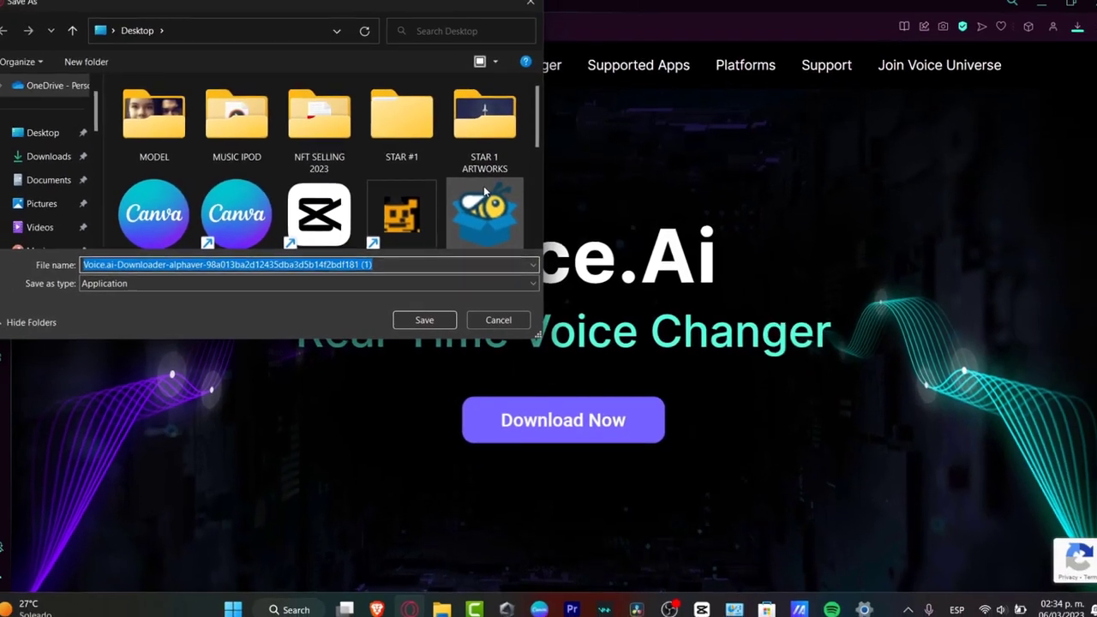
- Cancel saving the downloader file and view the Platforms page listing Windows, Mac, iOS and Android
click(501, 320)
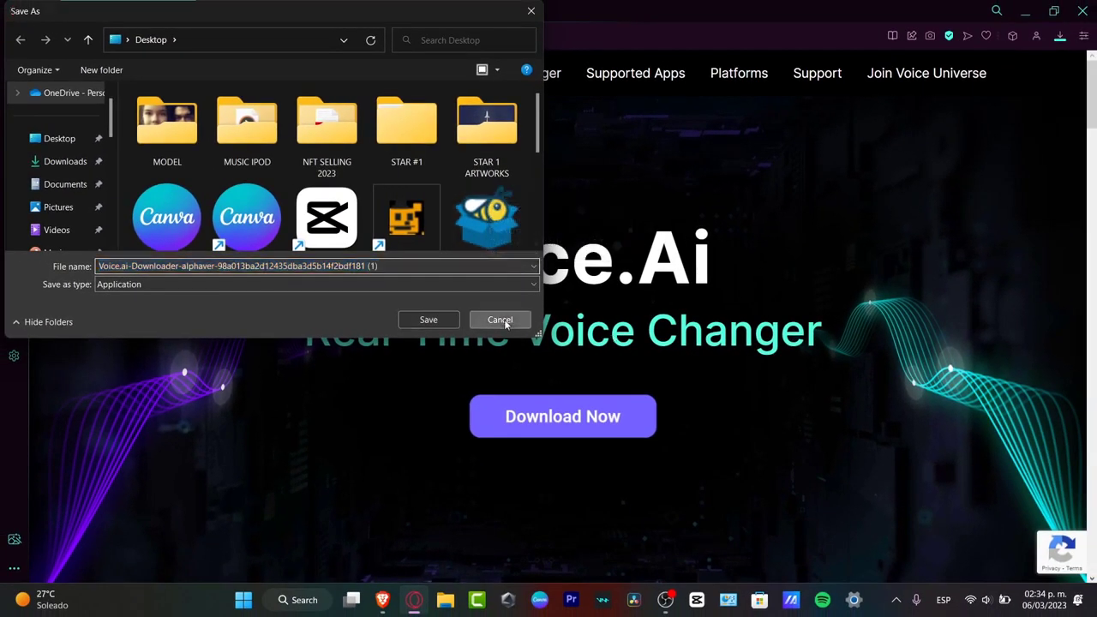
click(758, 78)
scroll(289, 203, down, 3)
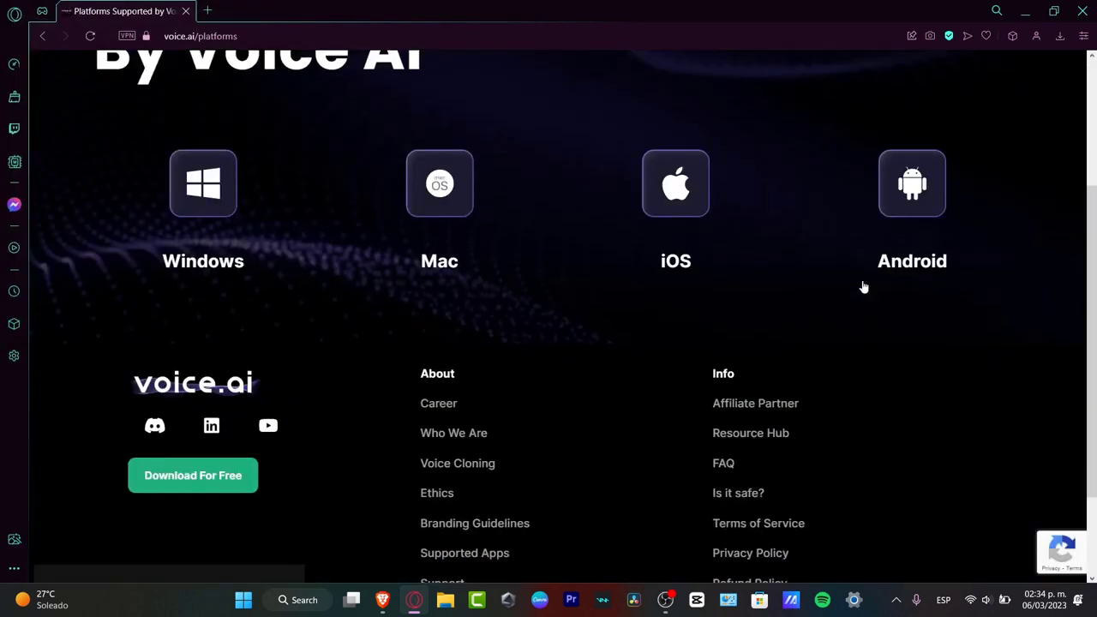
- Open the Windows PC Voice Changer page, read its five setup steps, and confirm the downloader downloaded
scroll(837, 312, down, 2)
scroll(823, 314, up, 3)
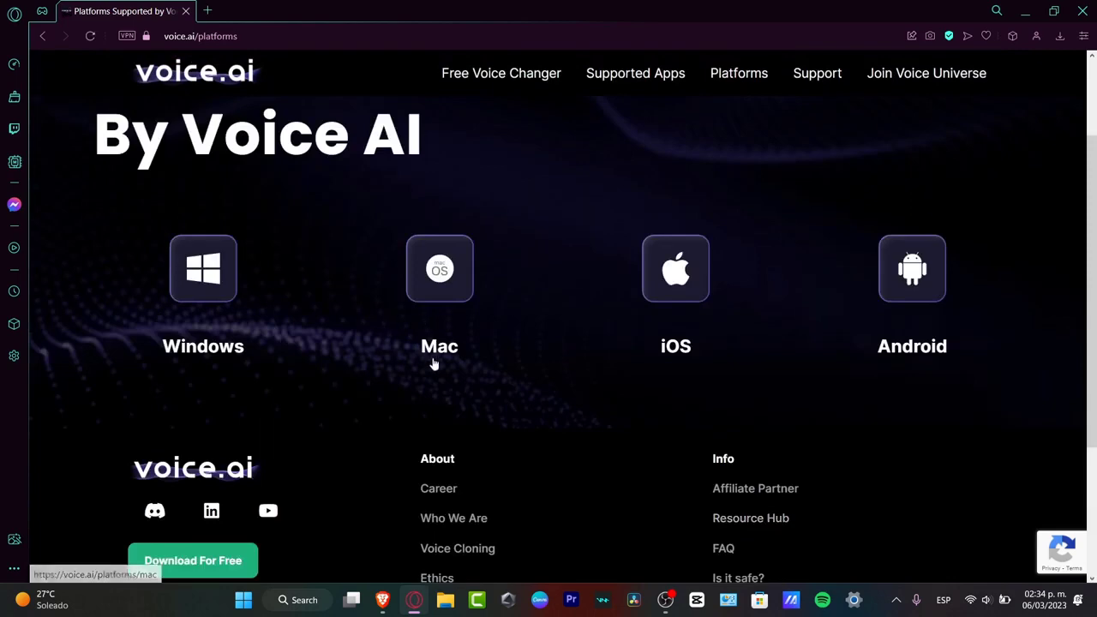
click(230, 360)
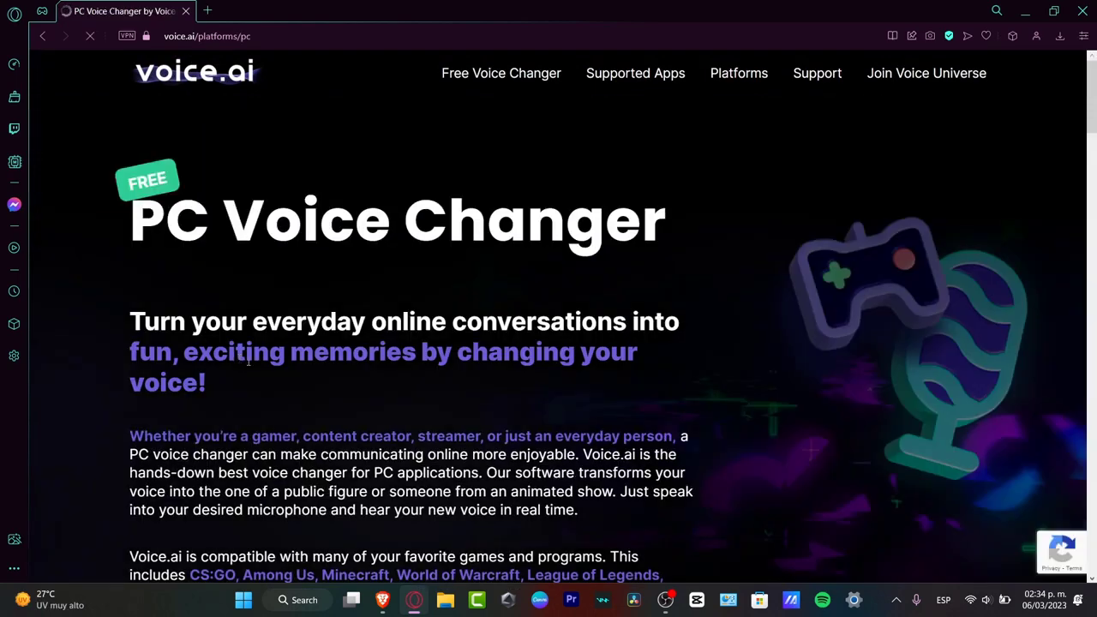
scroll(642, 331, down, 5)
scroll(643, 329, down, 3)
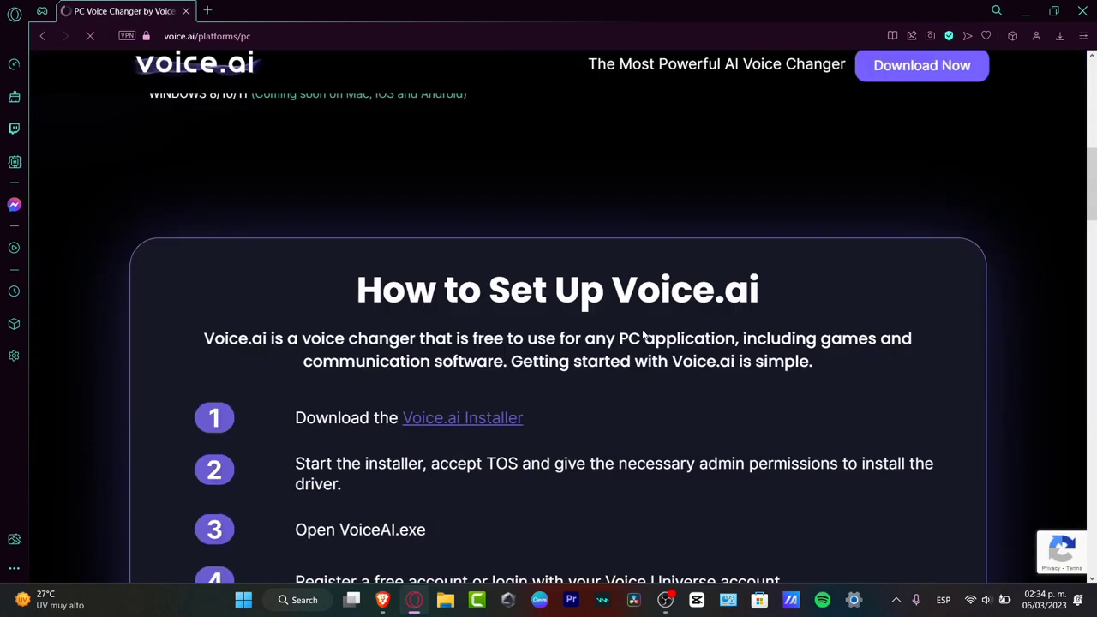
scroll(643, 331, down, 2)
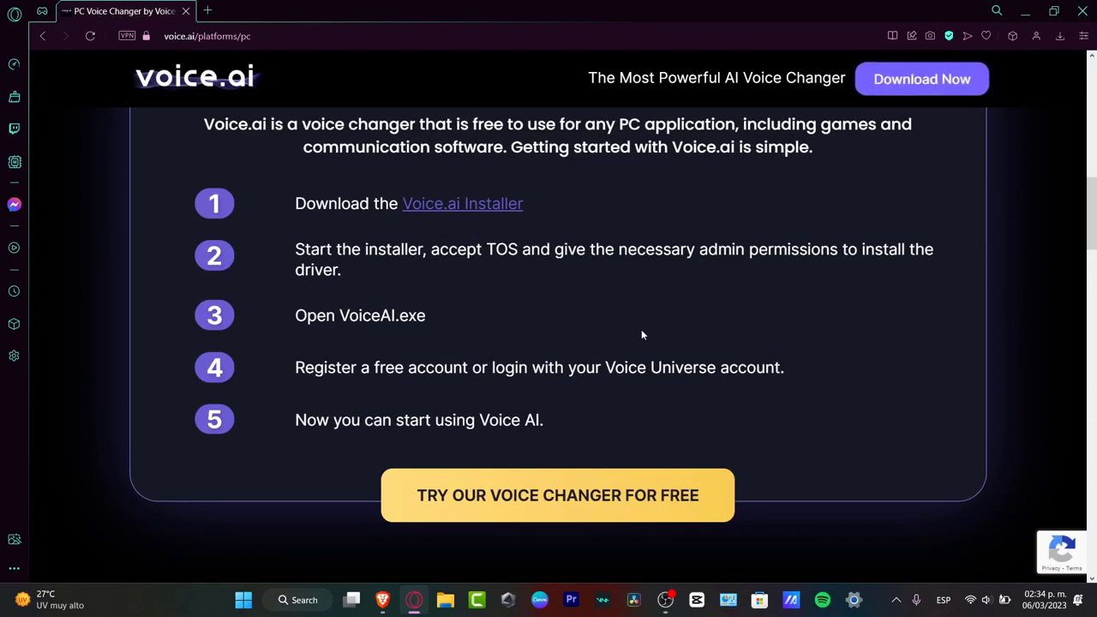
click(1060, 36)
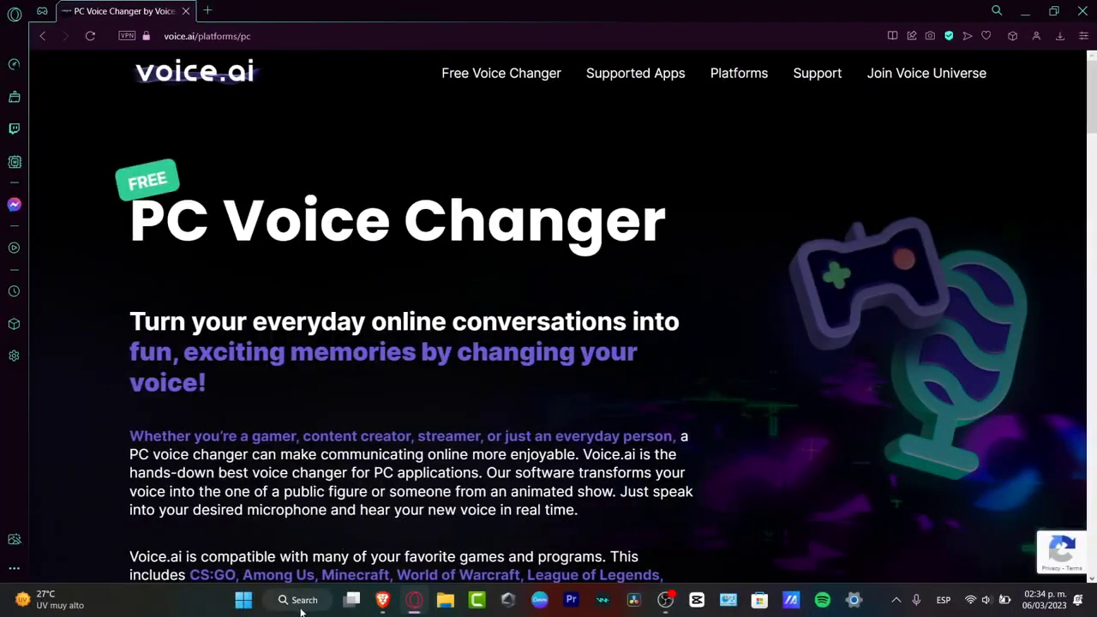
- Search Windows Start for 'voice.ai' to find the Voice.ai – Voice Changer app
click(301, 608)
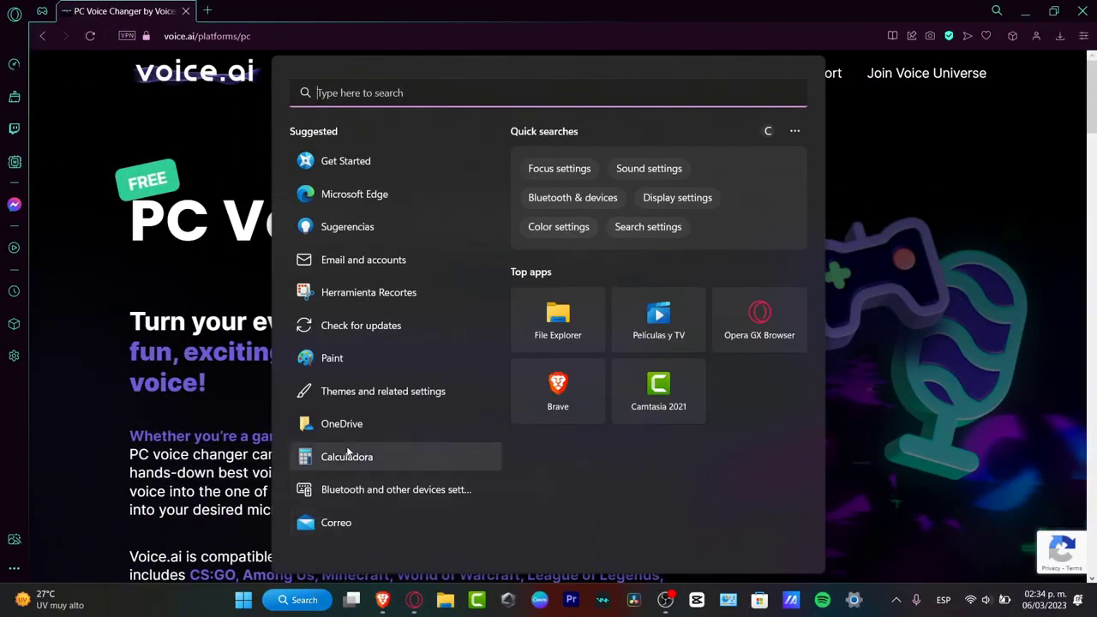
text(voic)
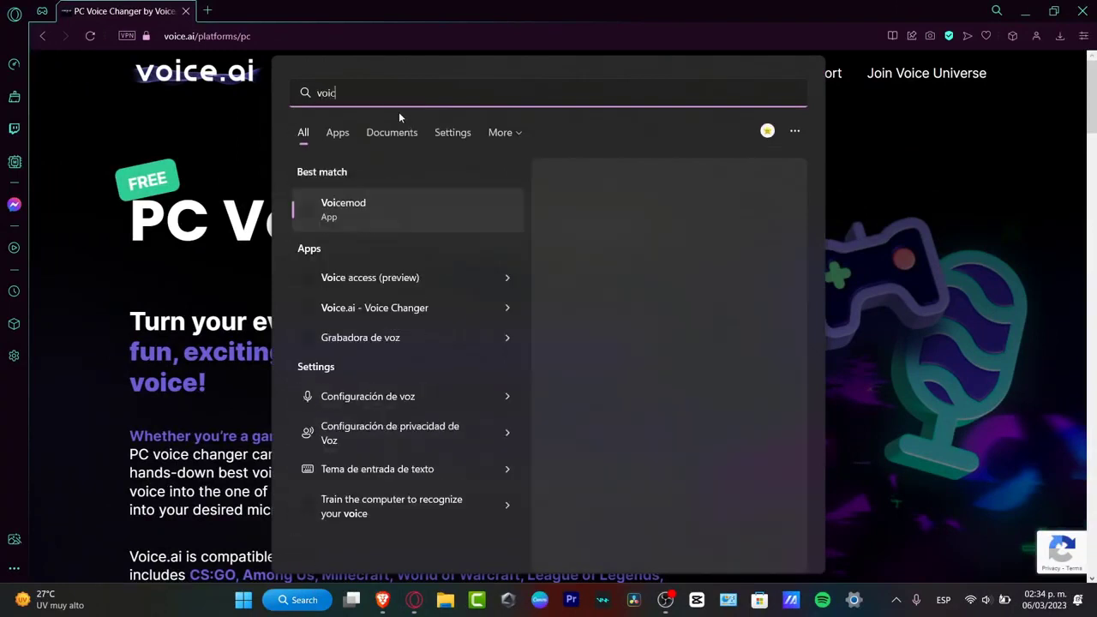
text(e.ap)
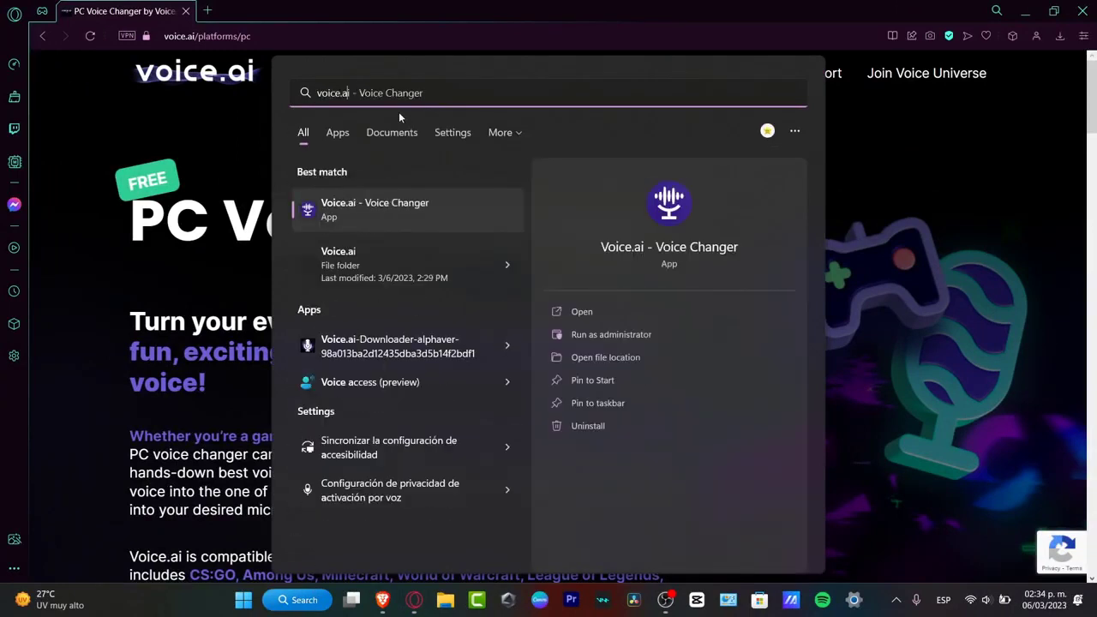
key(BackSpace)
text(i)
- Launch the Voice.ai app and use the Biden impression from the voice character list
click(371, 212)
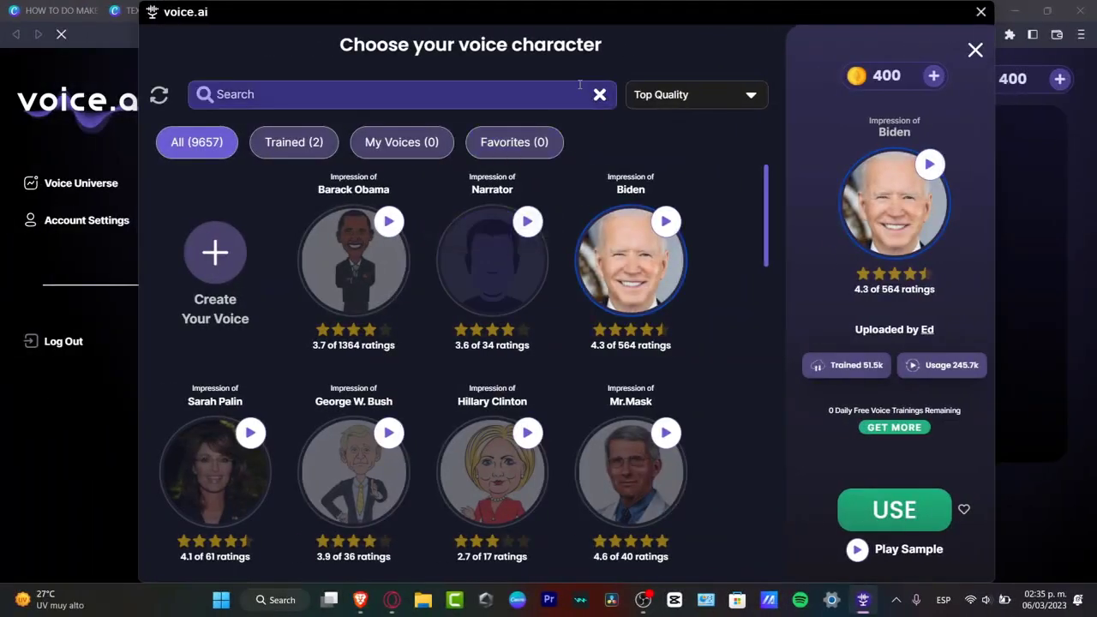
mouse_move(622, 244)
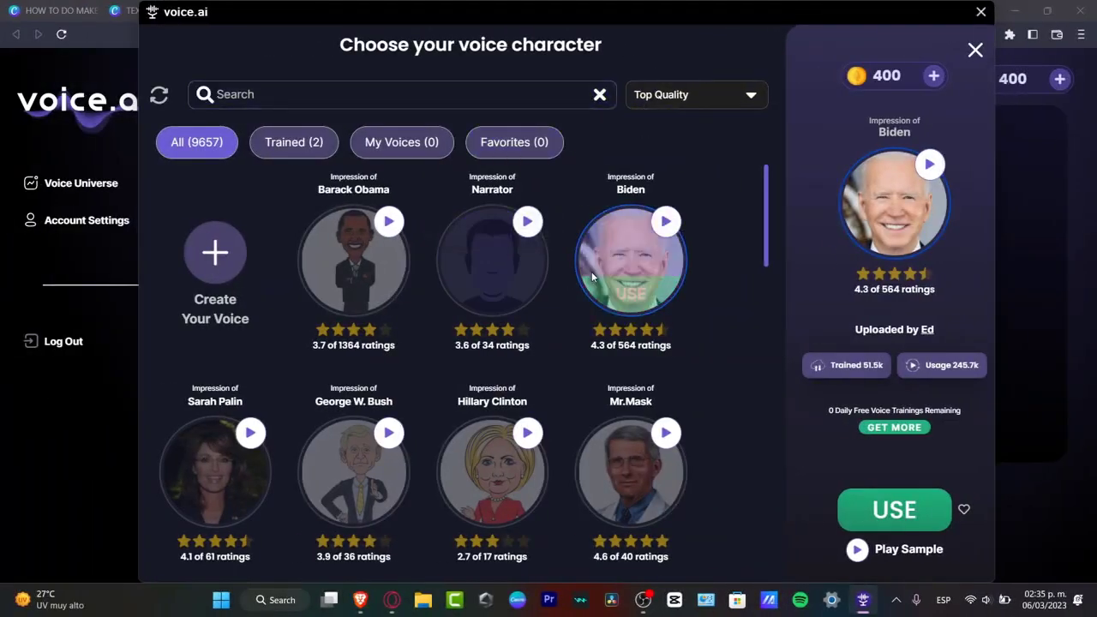
click(660, 276)
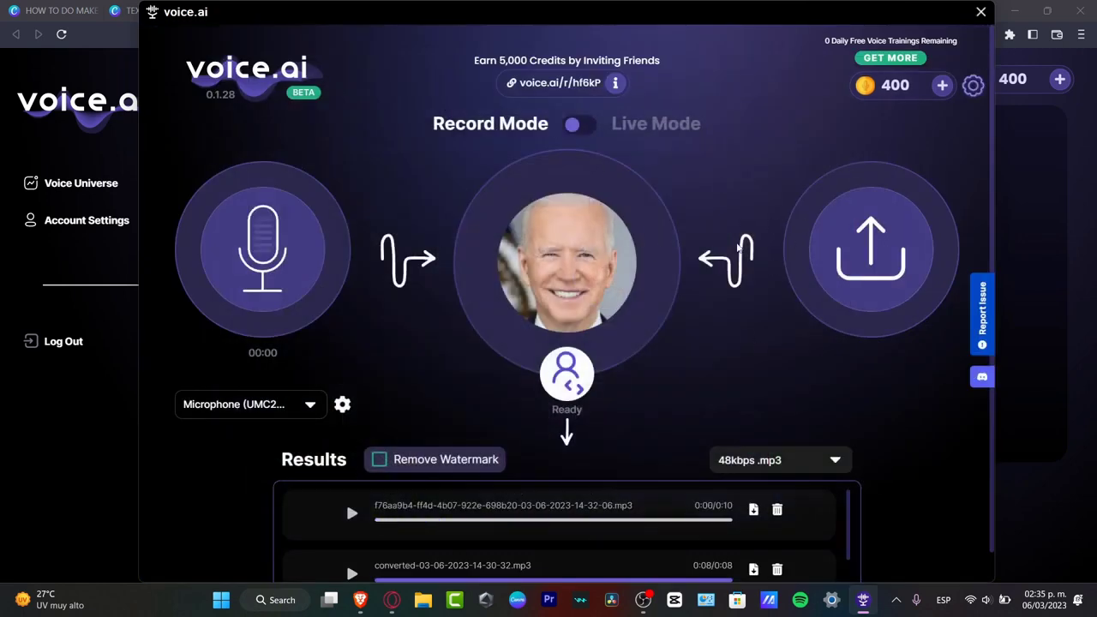
- Delete all three converted audio results, confirming each deletion with YES, DELETE
click(776, 512)
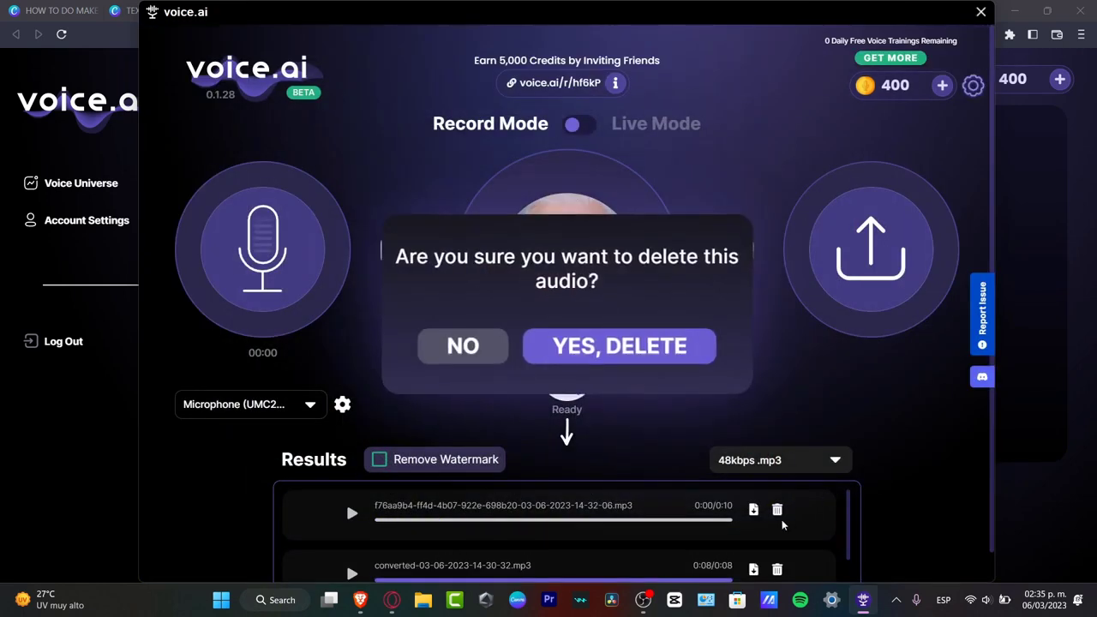
click(634, 345)
click(776, 511)
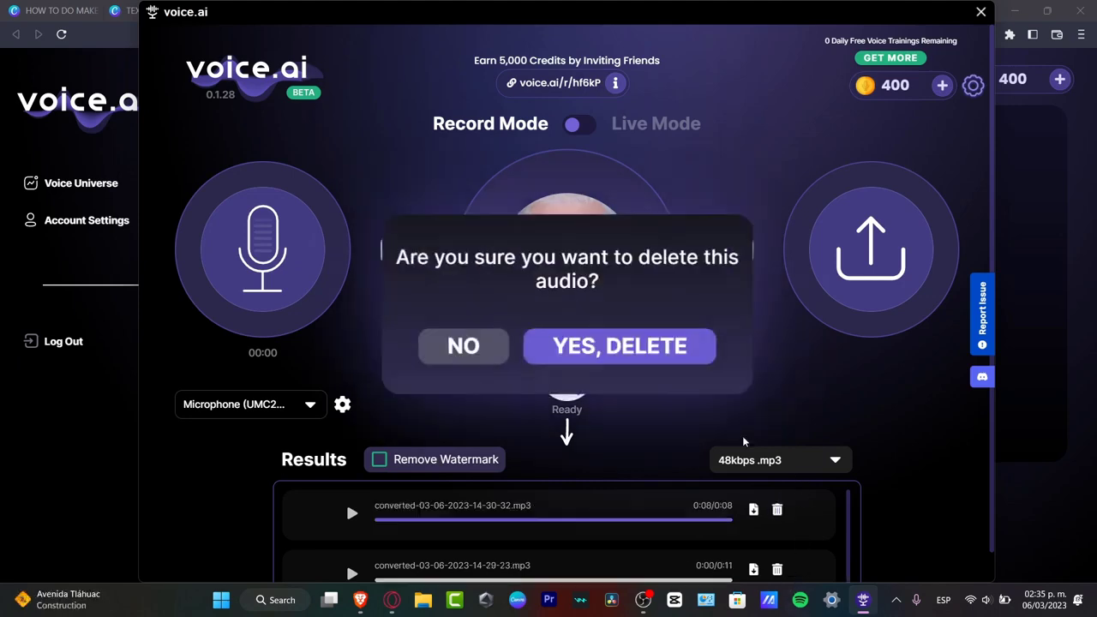
click(634, 346)
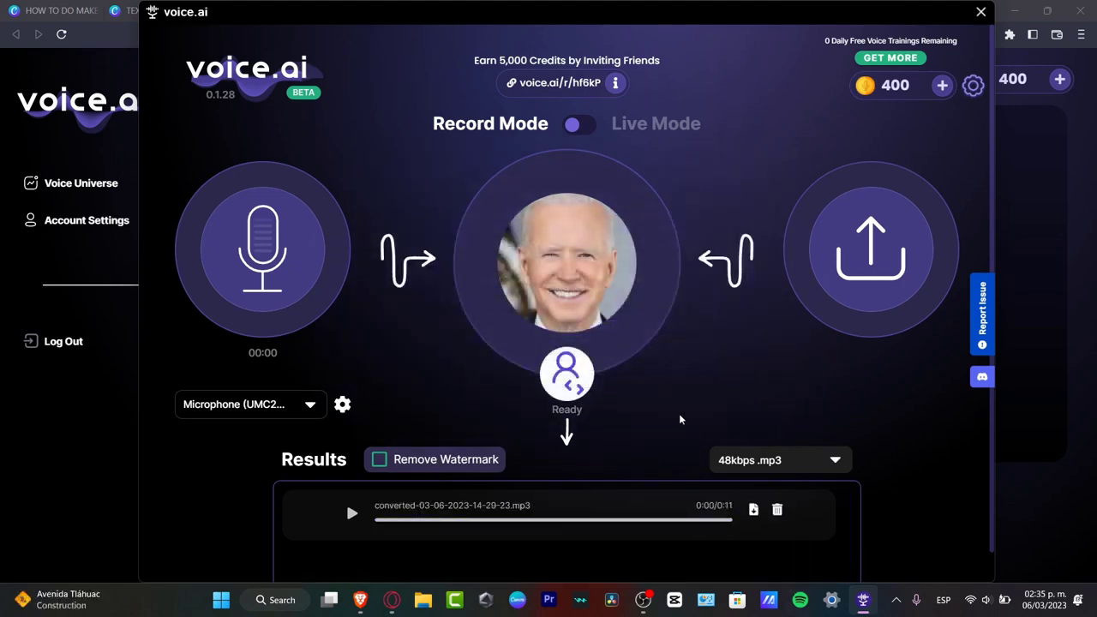
click(777, 511)
click(630, 345)
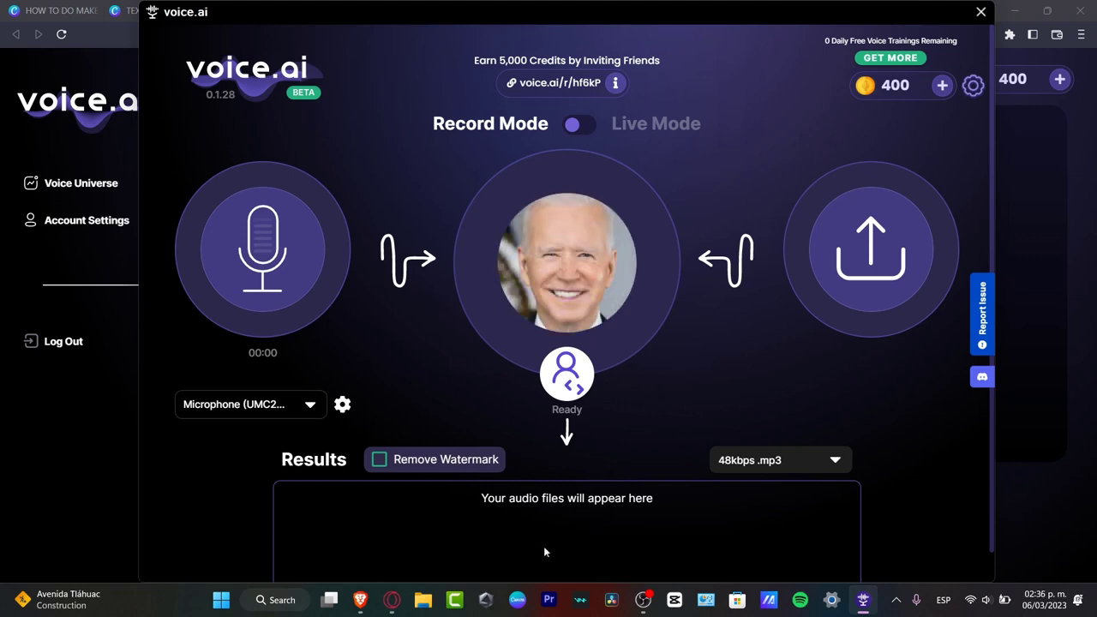
- Check the Beta Pro watermark-removal offer, dismiss it, and list the output formats beyond 48kbps .mp3
click(407, 463)
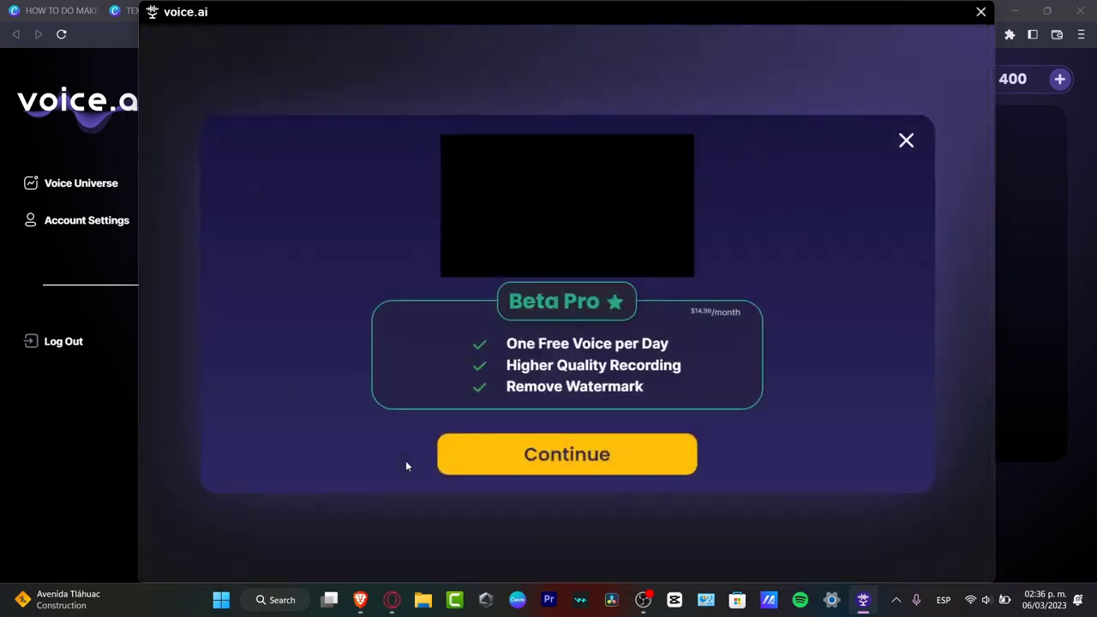
click(904, 139)
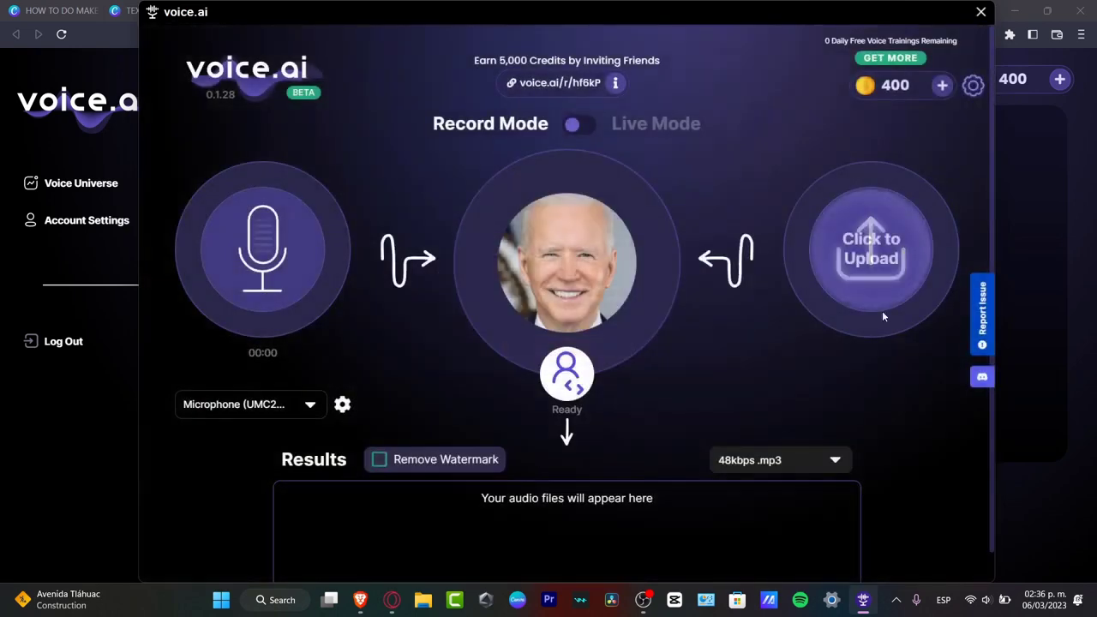
click(782, 466)
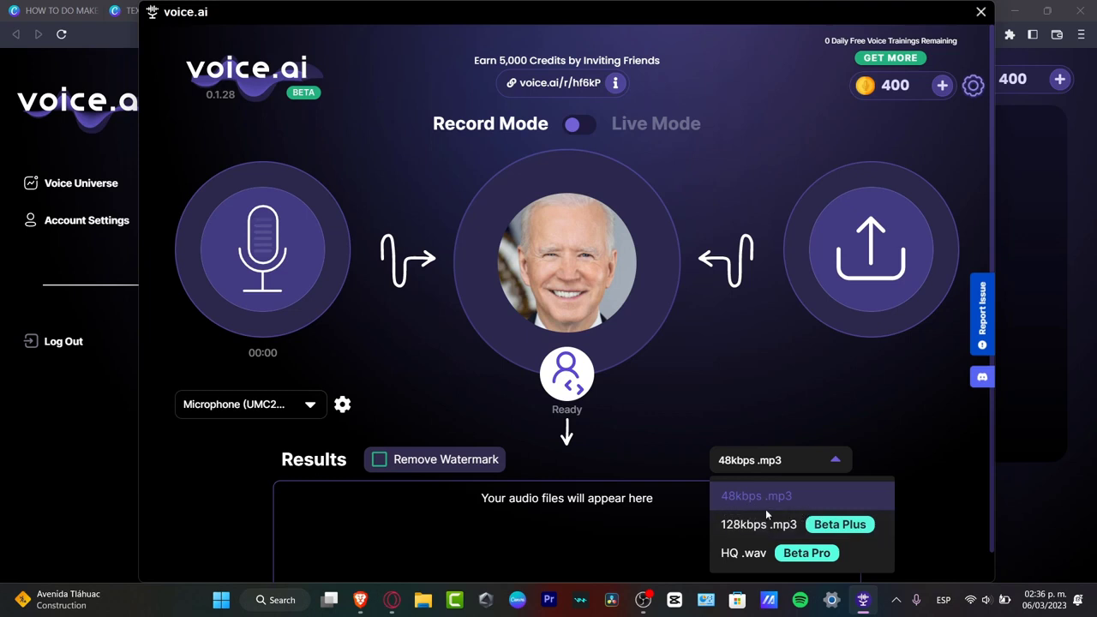
- Keep 48kbps .mp3, review the microphone inputs, and open Audio Settings with UMC202HD 192k input
click(765, 373)
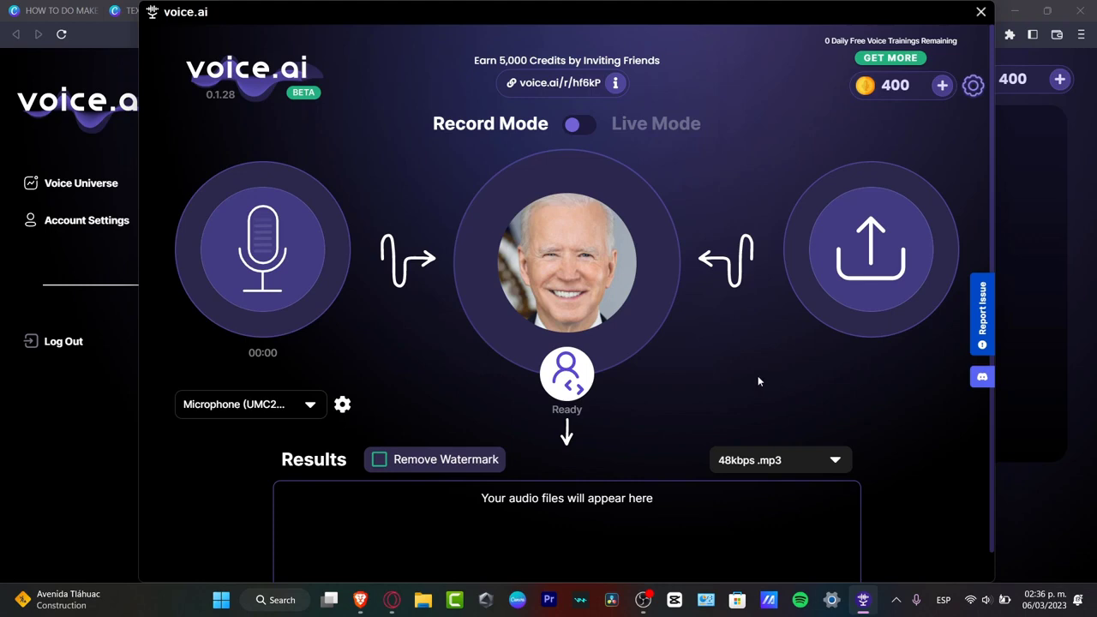
click(308, 410)
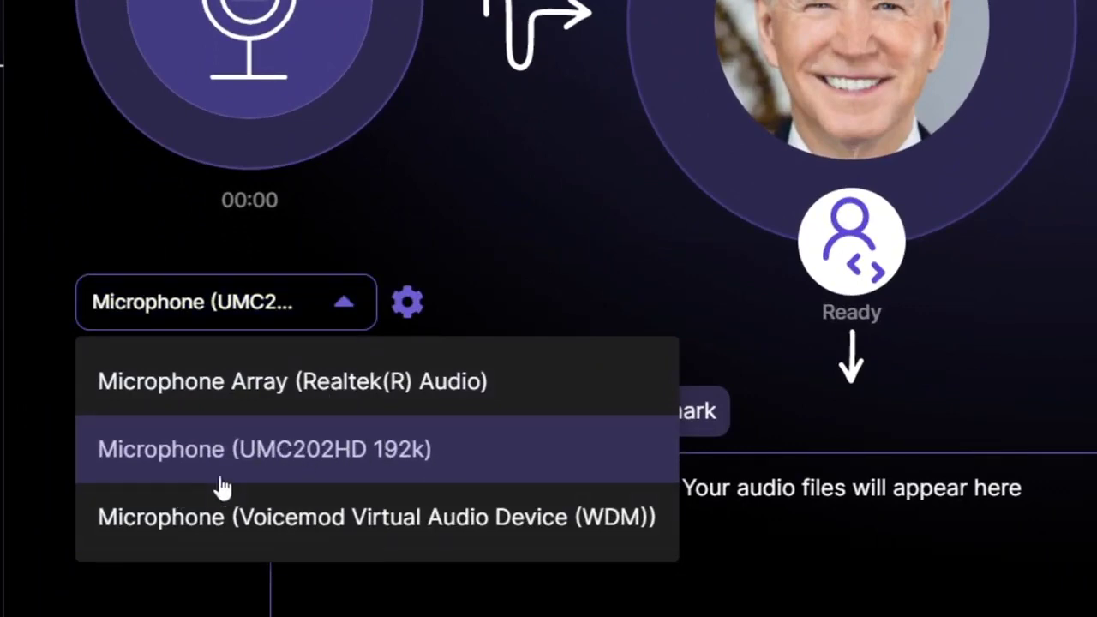
click(428, 210)
click(407, 302)
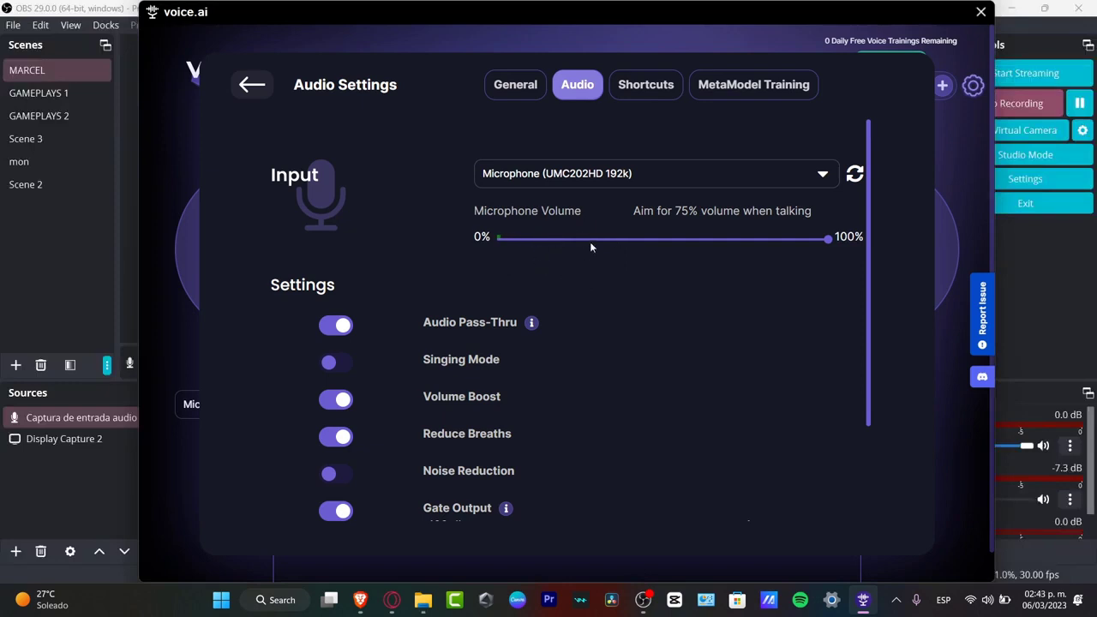
click(78, 11)
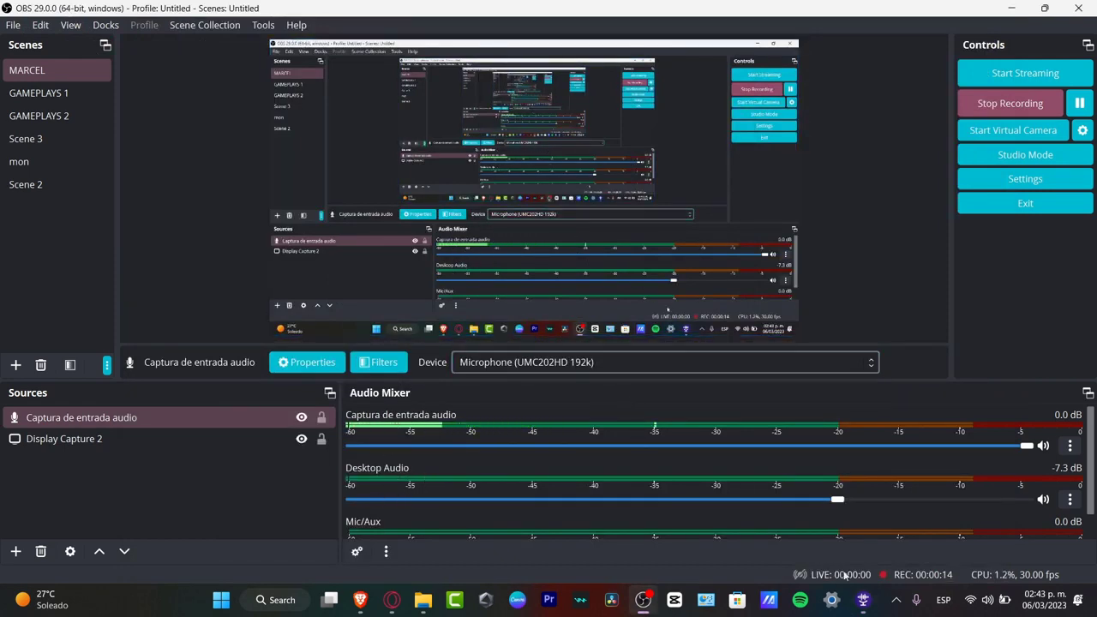
click(863, 600)
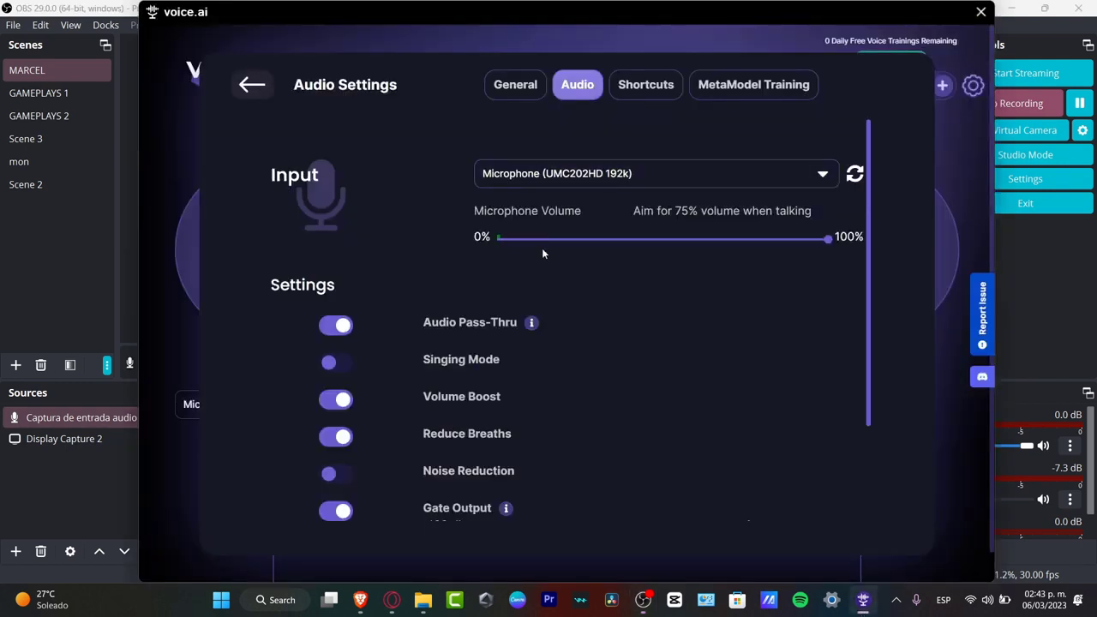
scroll(628, 262, down, 2)
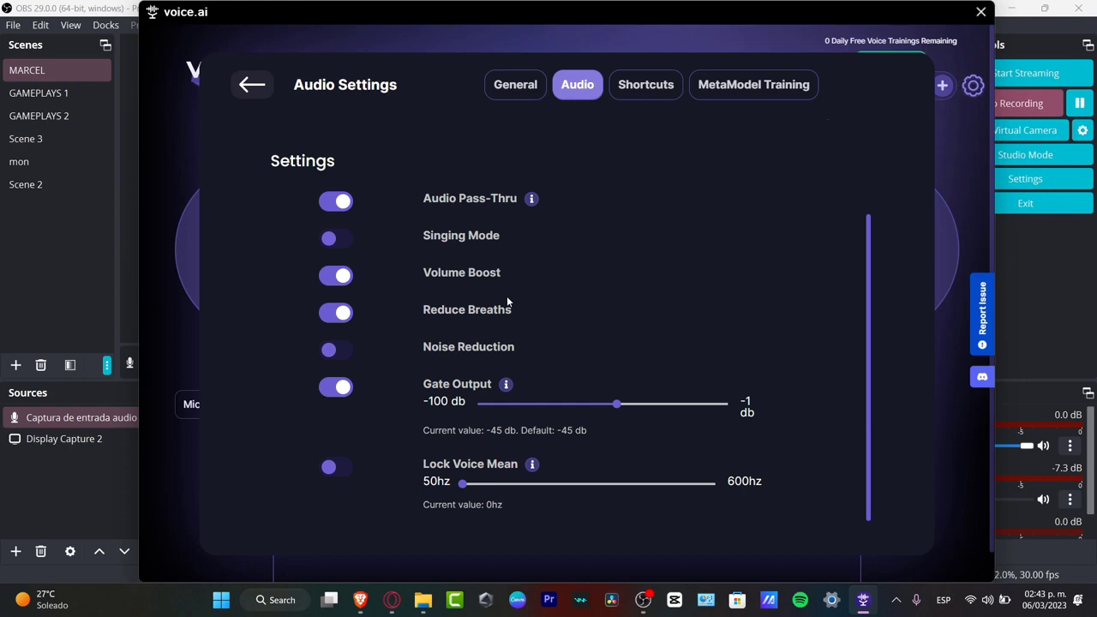
scroll(768, 321, up, 2)
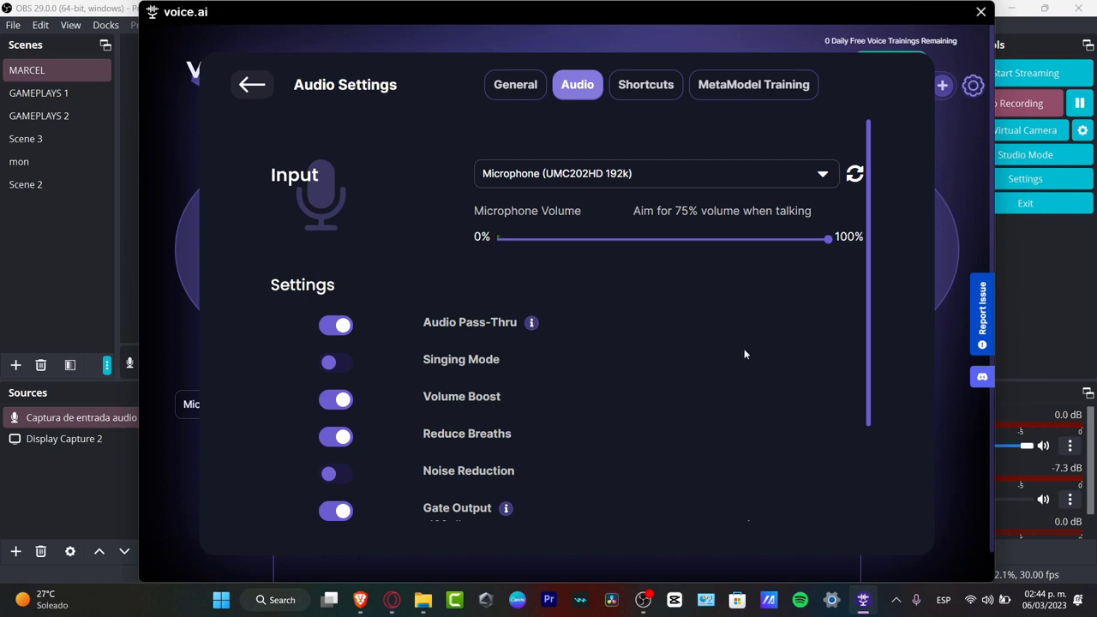
- Glance at keyboard shortcuts, enable MetaModel Auto Train, and return to the Record Mode screen
click(631, 100)
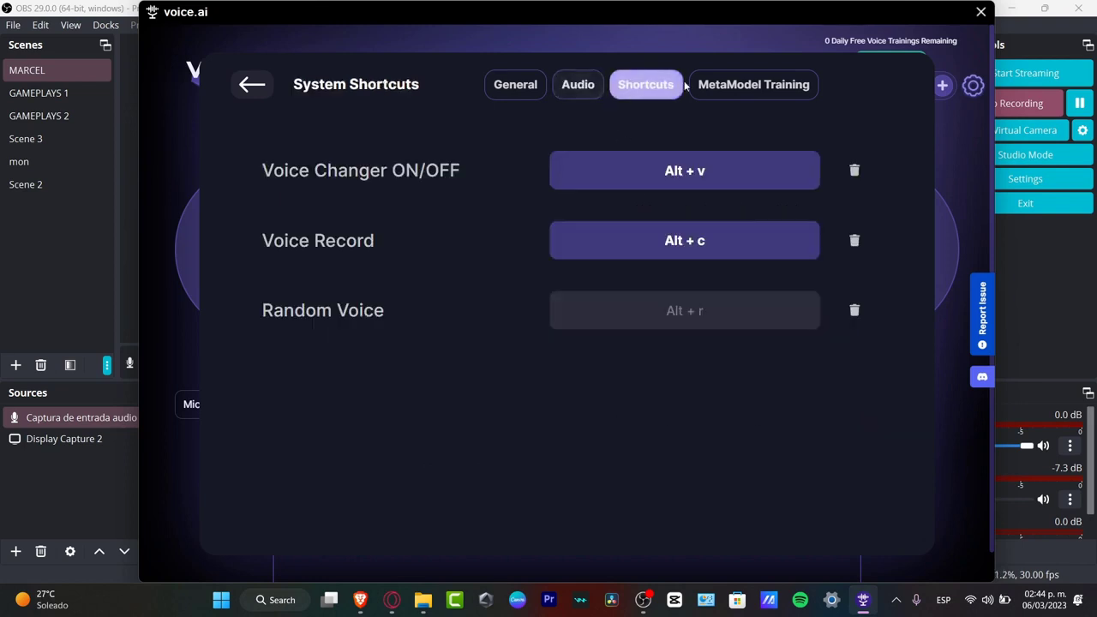
click(775, 98)
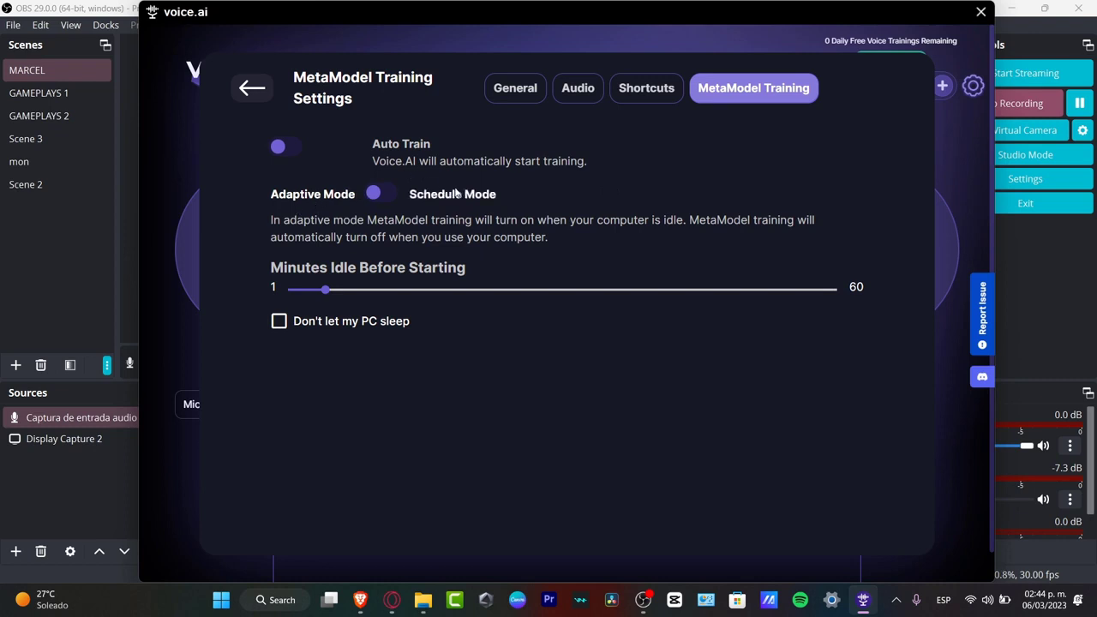
click(296, 149)
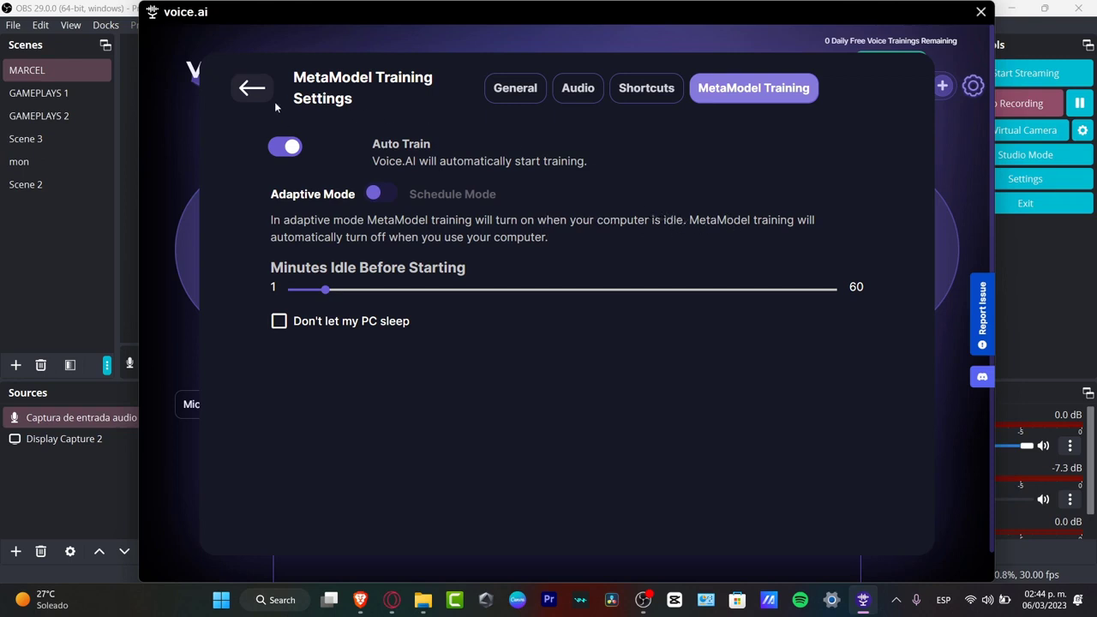
click(252, 89)
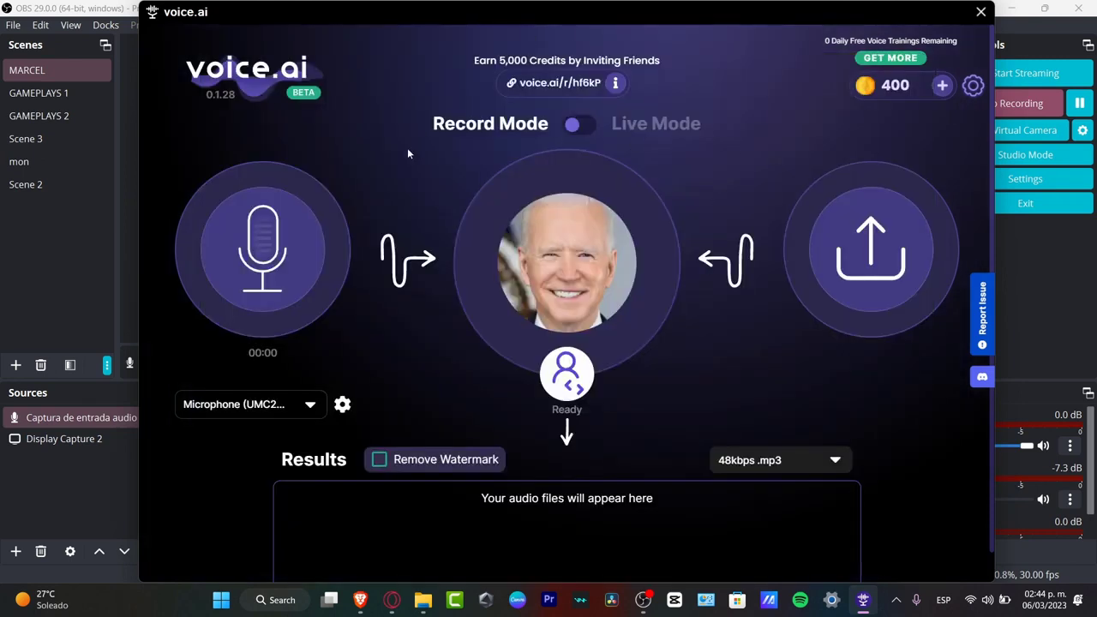
- Browse the voice library down to the Barack Obama impression (4,600 credits), then view credit packs
click(1016, 243)
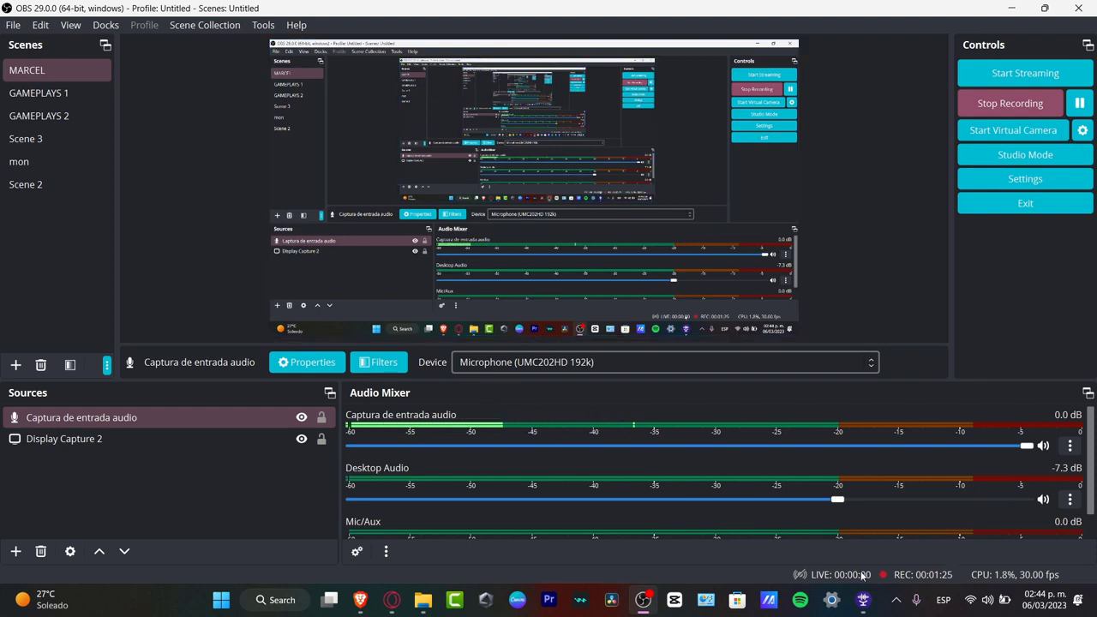
click(863, 601)
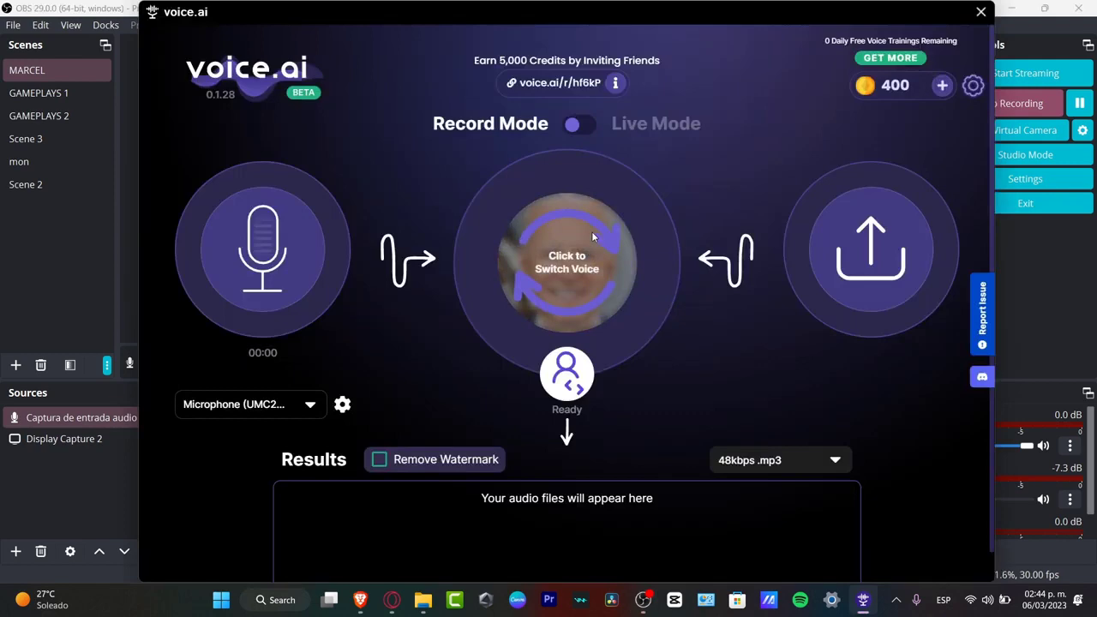
click(617, 300)
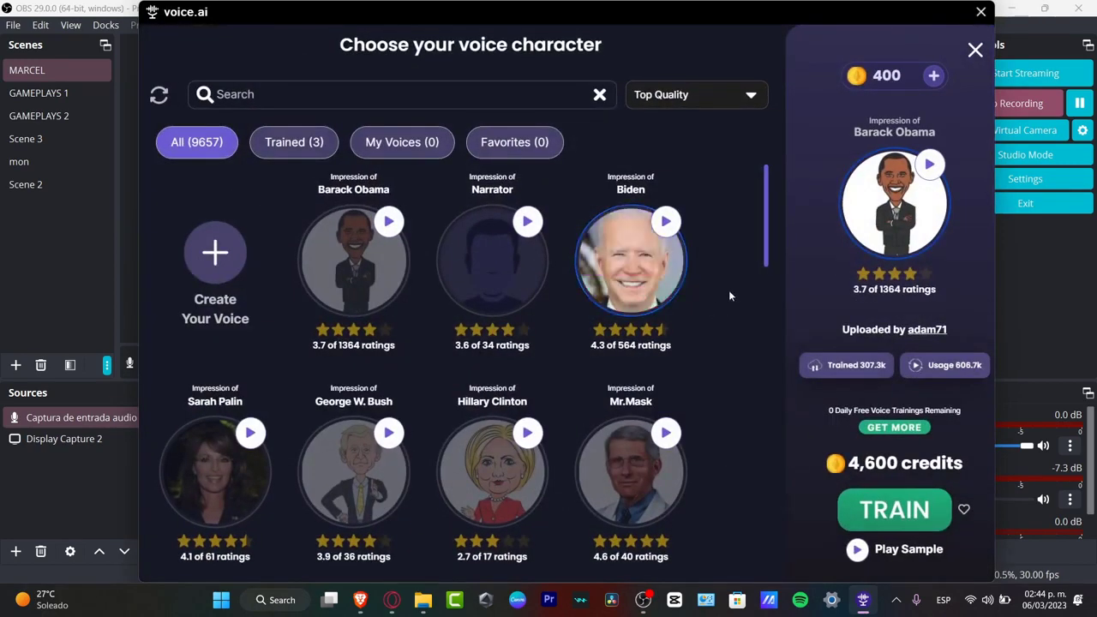
scroll(730, 296, down, 5)
scroll(730, 296, down, 3)
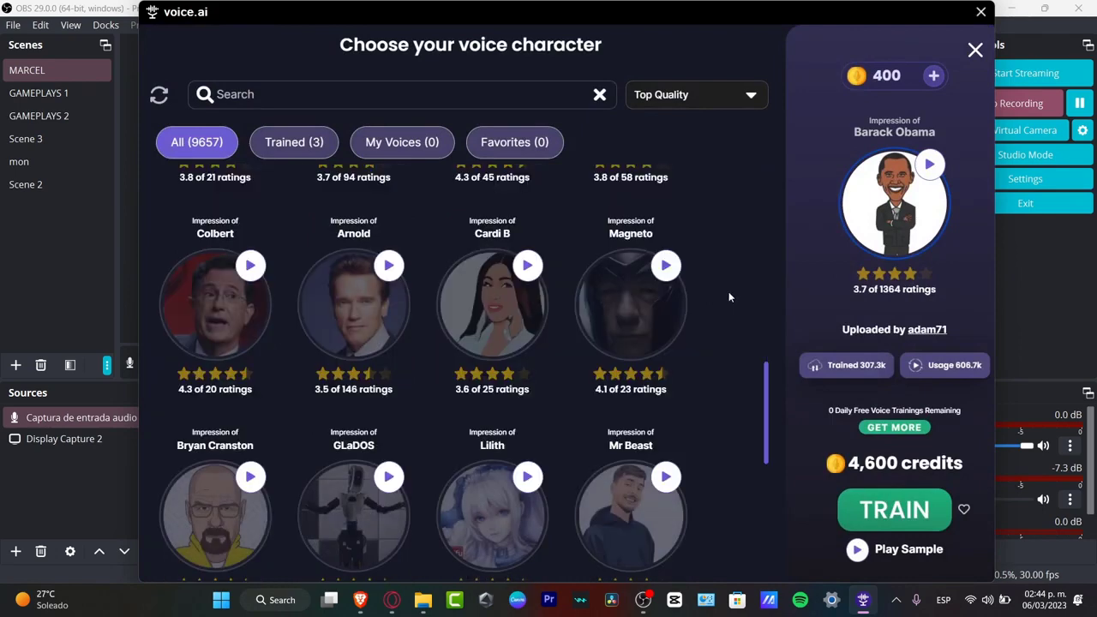
scroll(729, 296, down, 3)
scroll(730, 297, down, 10)
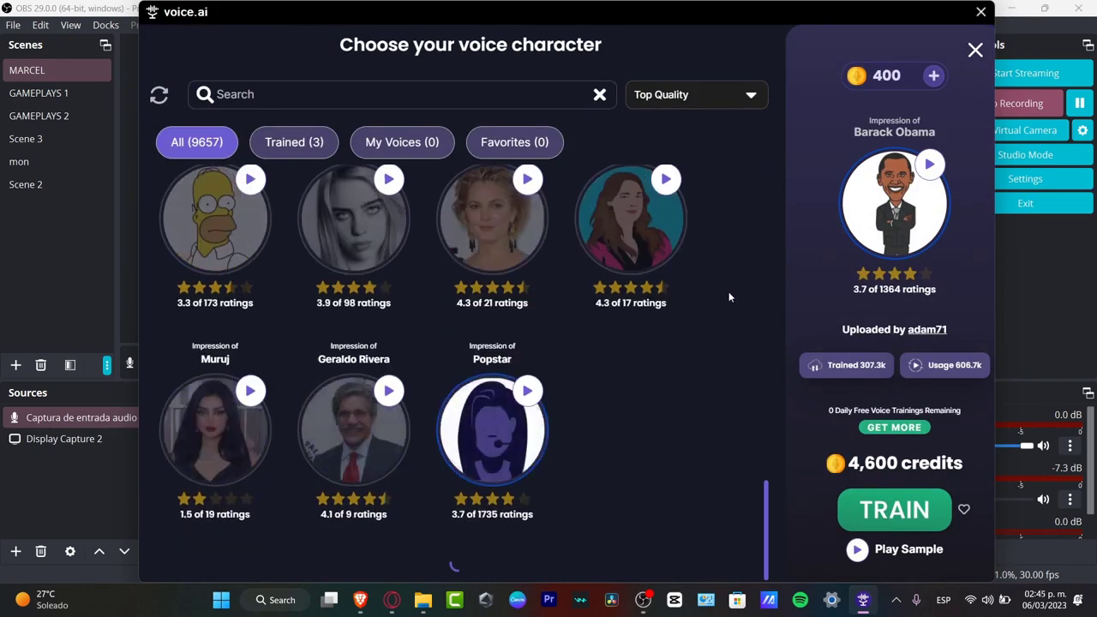
scroll(729, 292, down, 8)
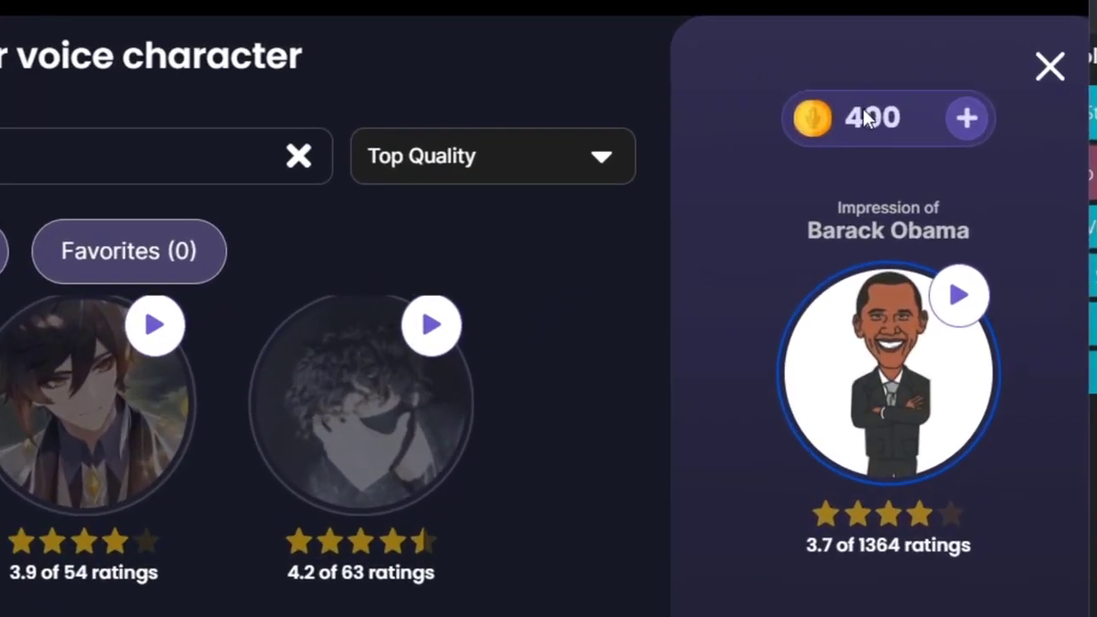
click(864, 109)
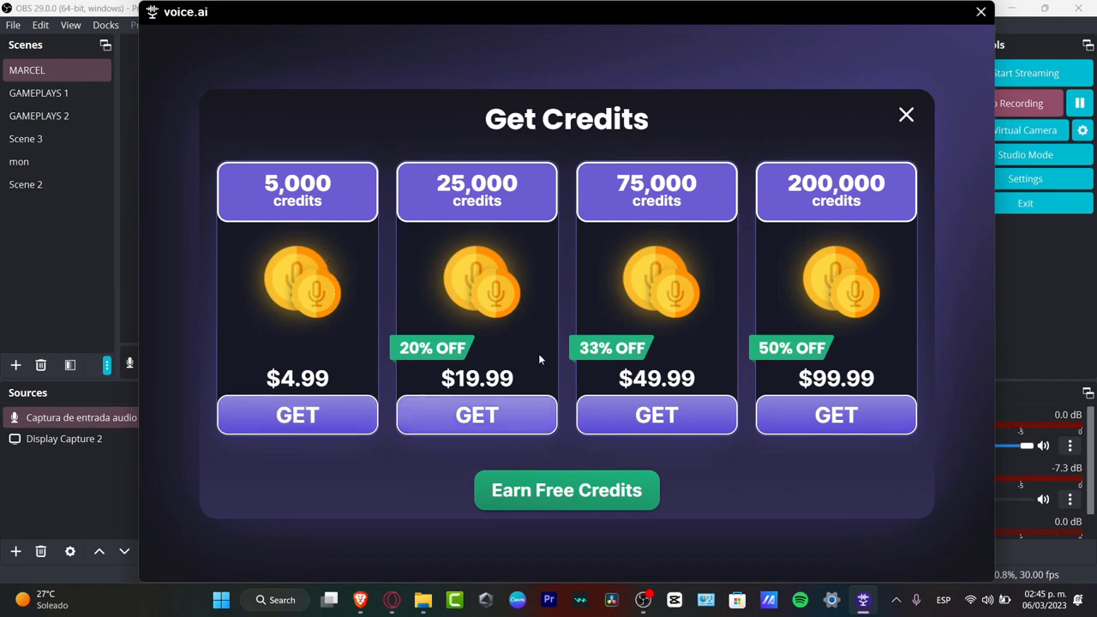
- Close Get Credits and view Earn Free Credits: invites +5,000, Discord +500, training 2-15/min
click(906, 115)
mouse_move(677, 248)
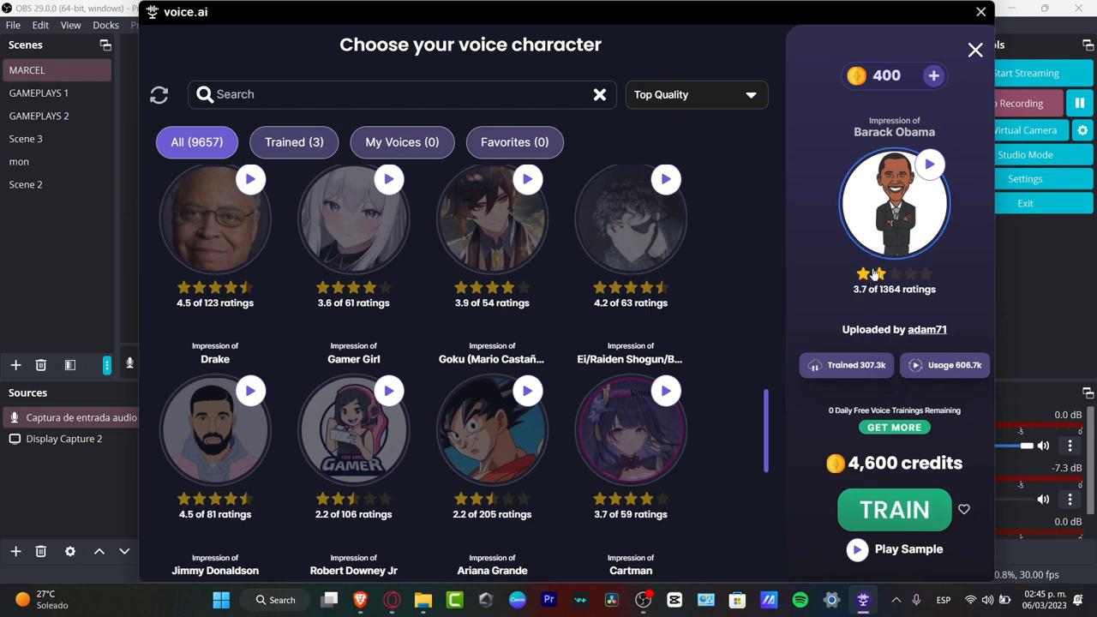
click(934, 75)
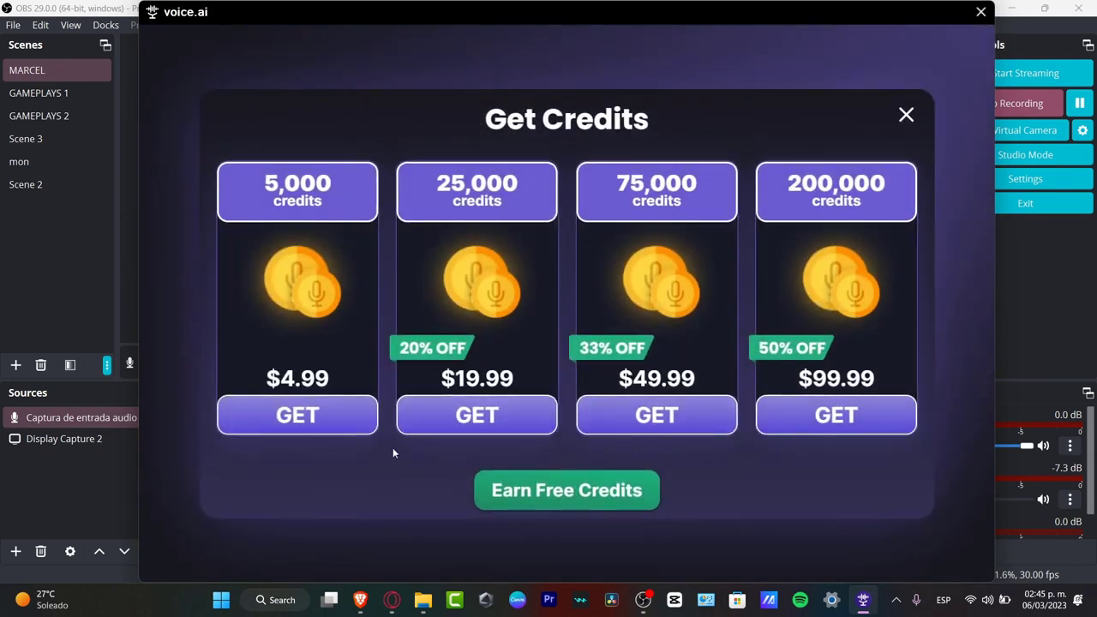
click(561, 498)
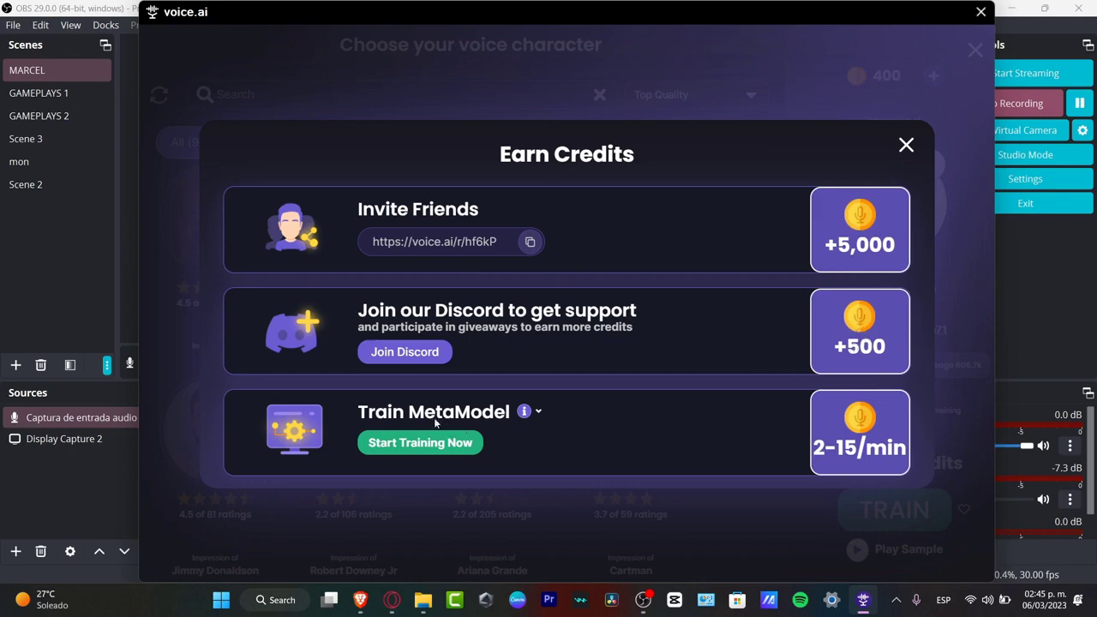
- Read the expanded Train MetaModel explanation about earning Credits with spare compute, then close the dialog
click(539, 413)
scroll(696, 401, down, 2)
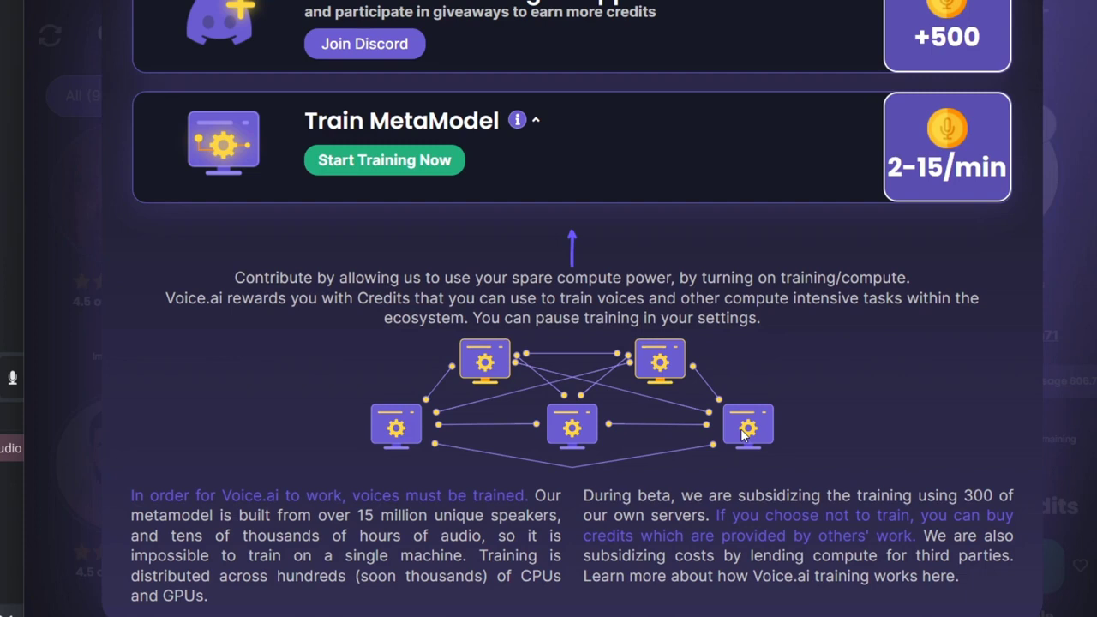
scroll(291, 519, up, 3)
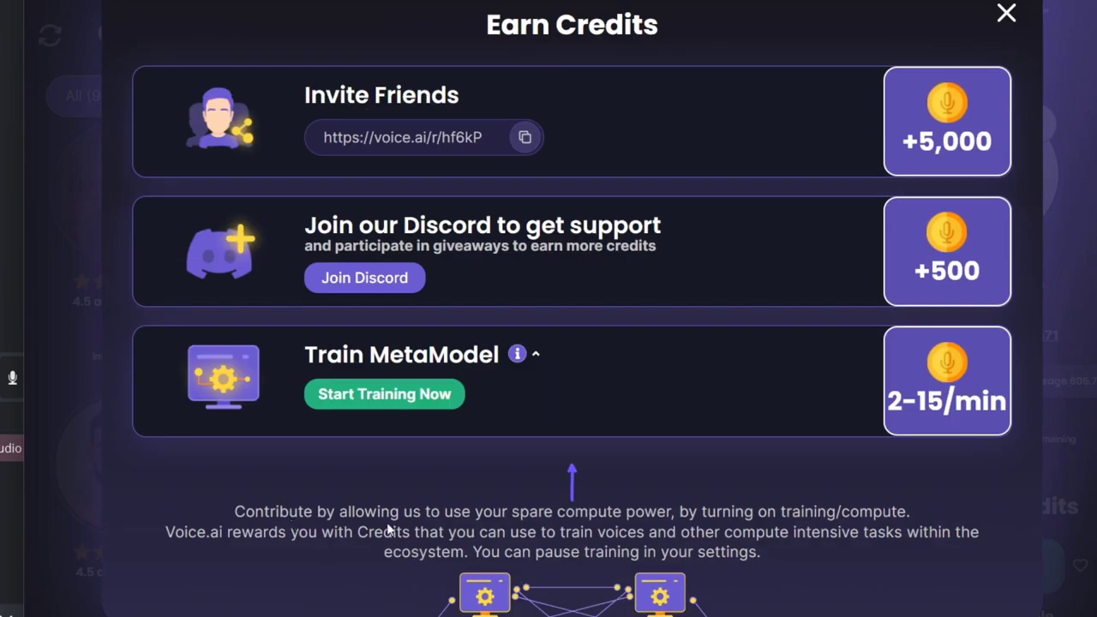
click(1007, 13)
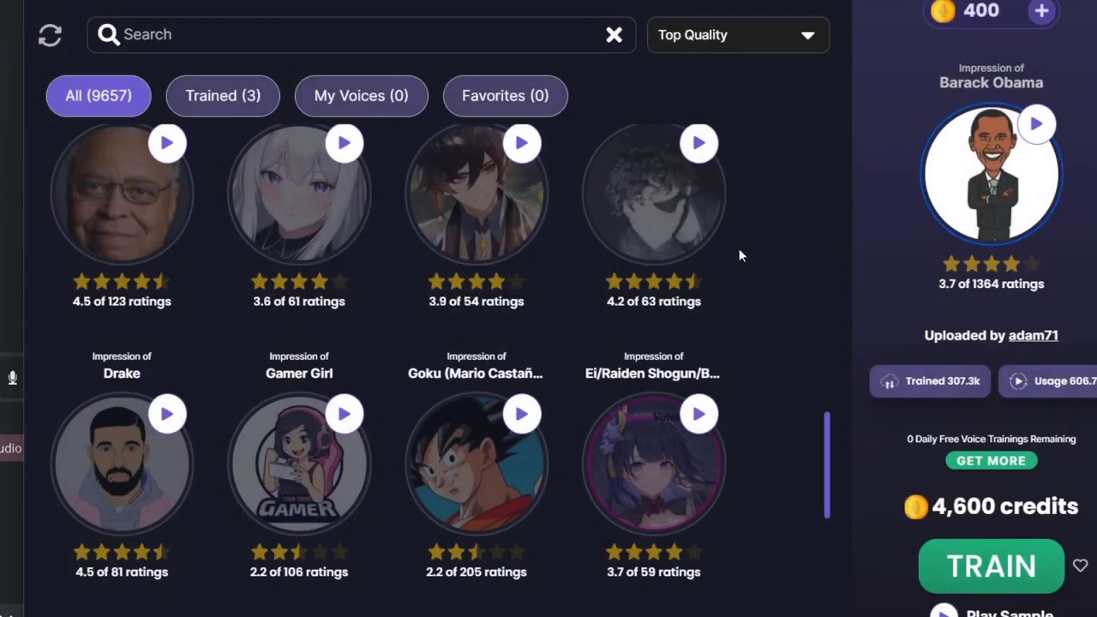
- Cancel the 4,600-credit James Earl Jones training, open its voice details, and play the sample
click(129, 230)
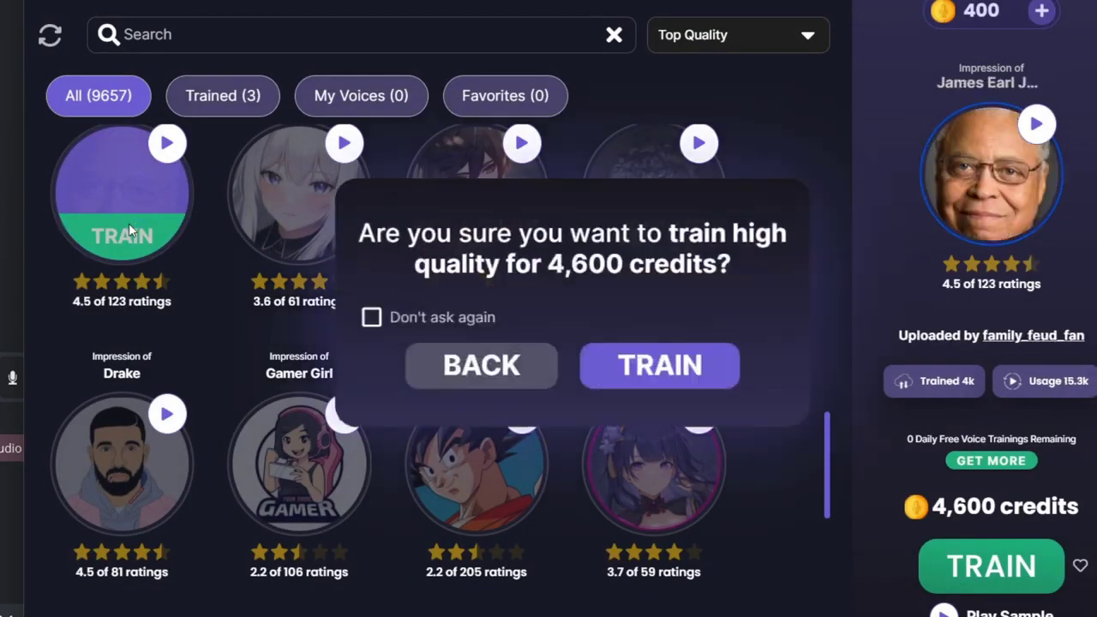
click(485, 359)
mouse_move(158, 232)
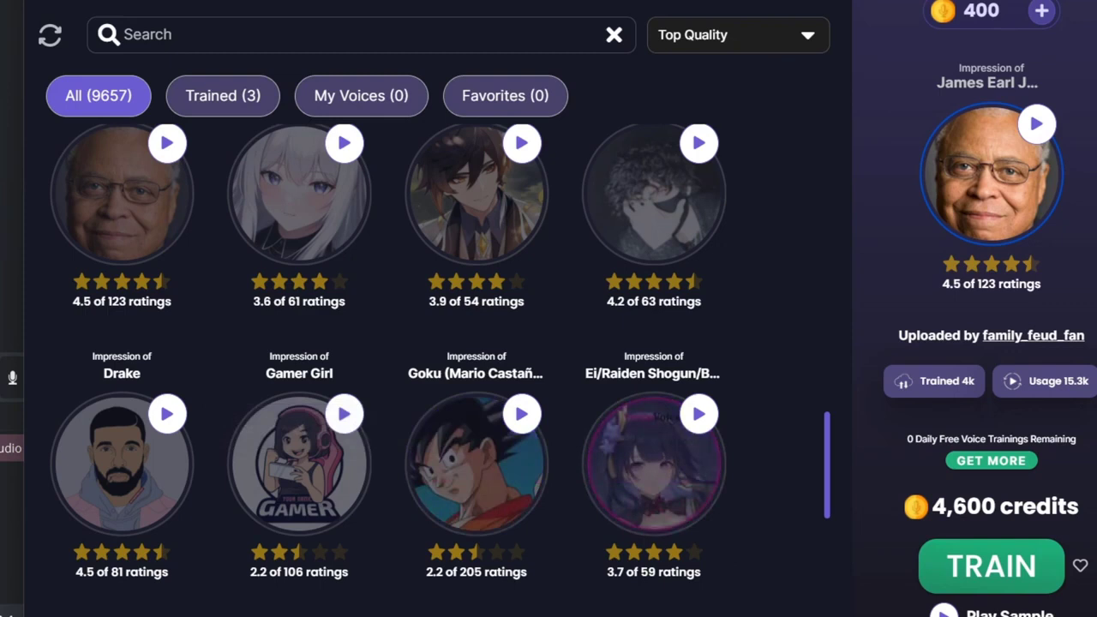
click(946, 568)
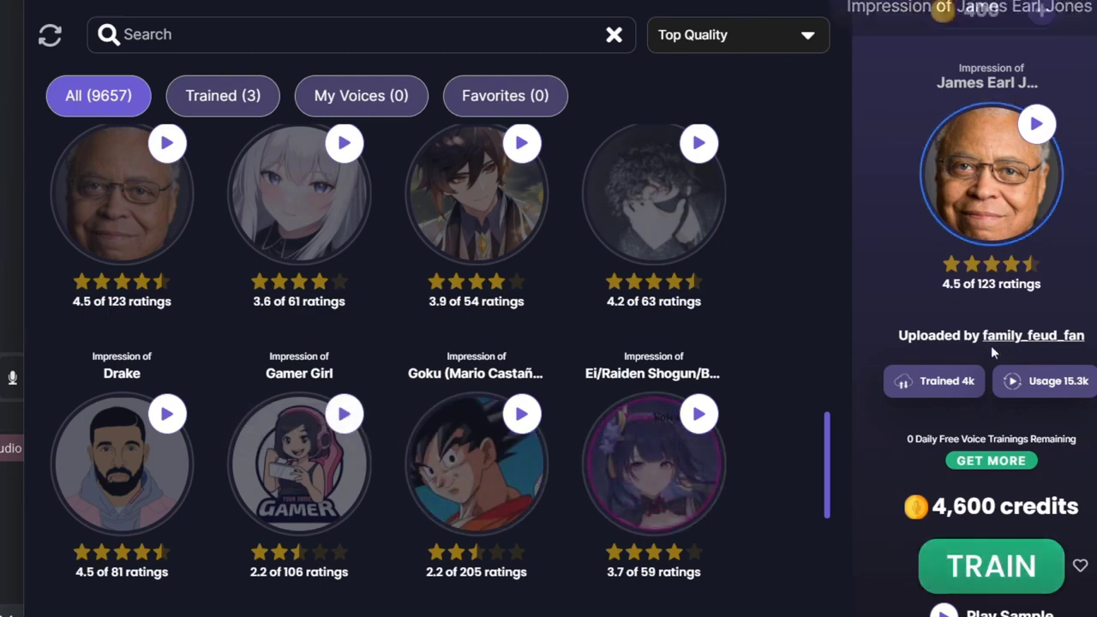
click(955, 610)
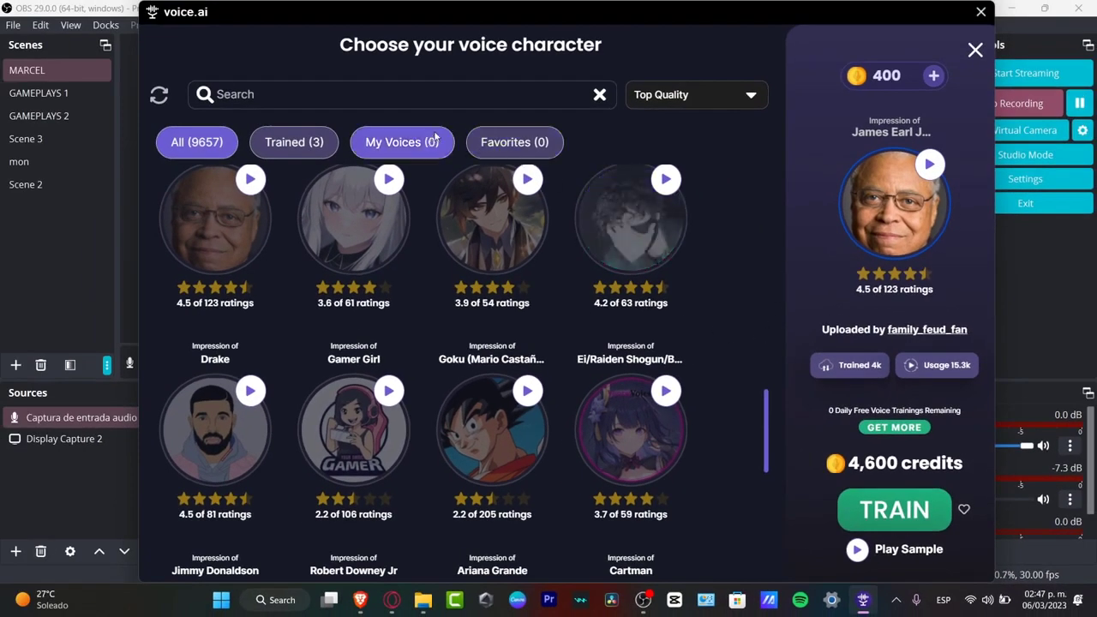
- Search the library for 'james earl jones', review the four impressions, and close the chooser
click(271, 89)
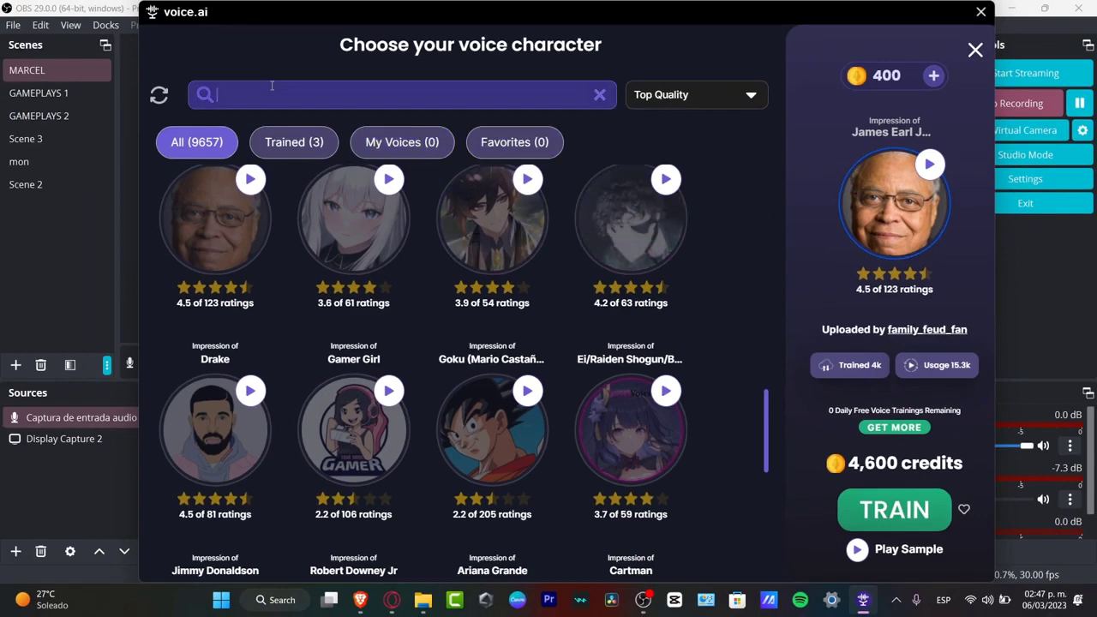
text(james earl jones)
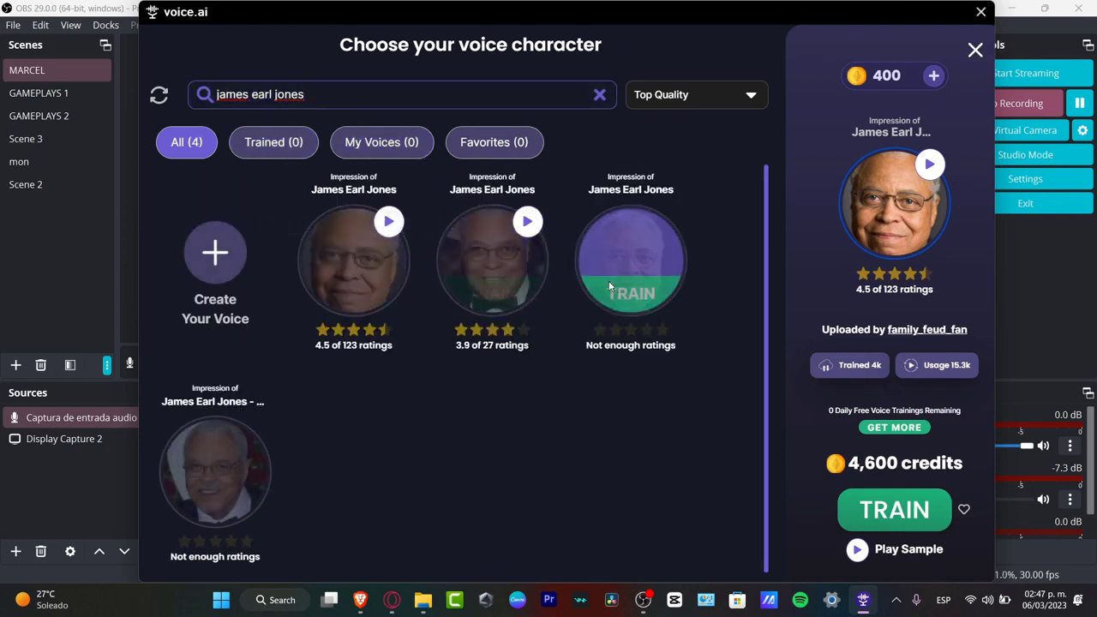
scroll(493, 428, down, 1)
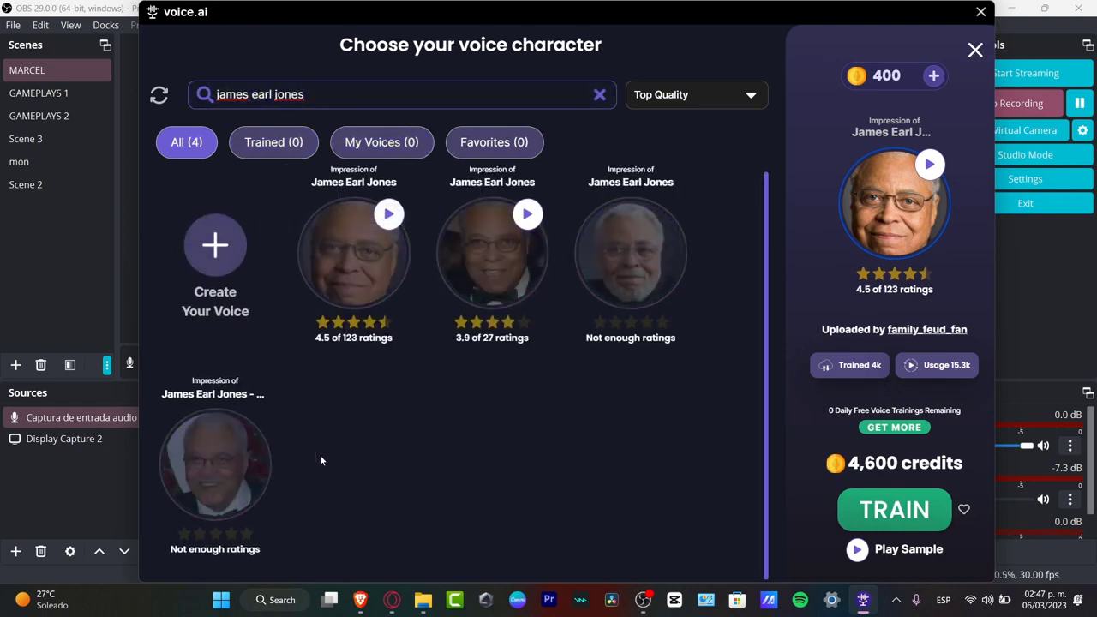
scroll(711, 347, up, 1)
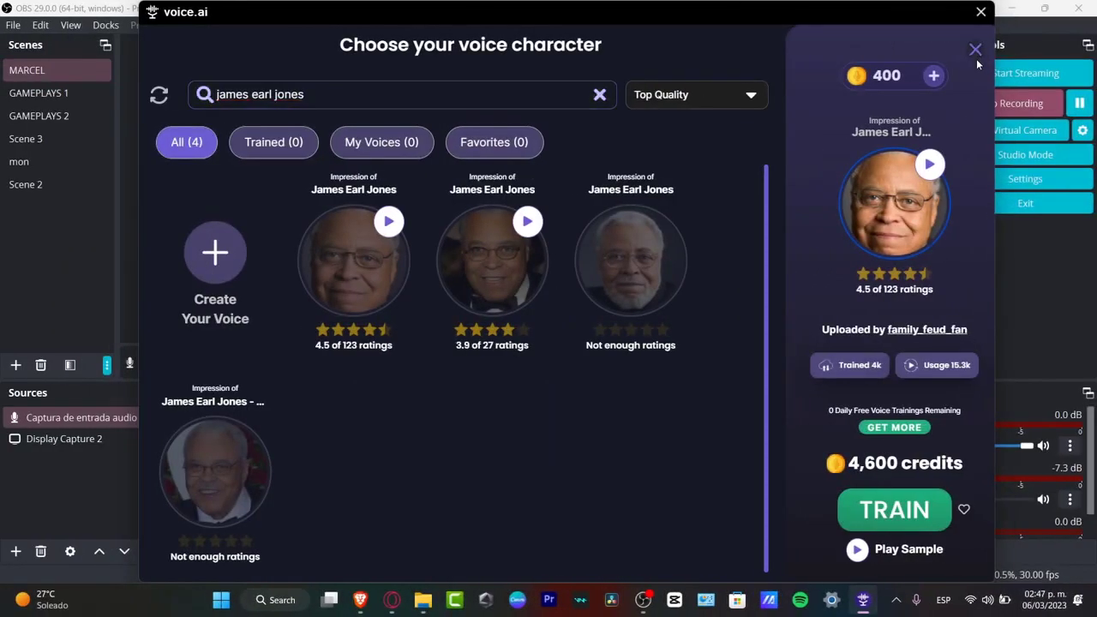
click(976, 57)
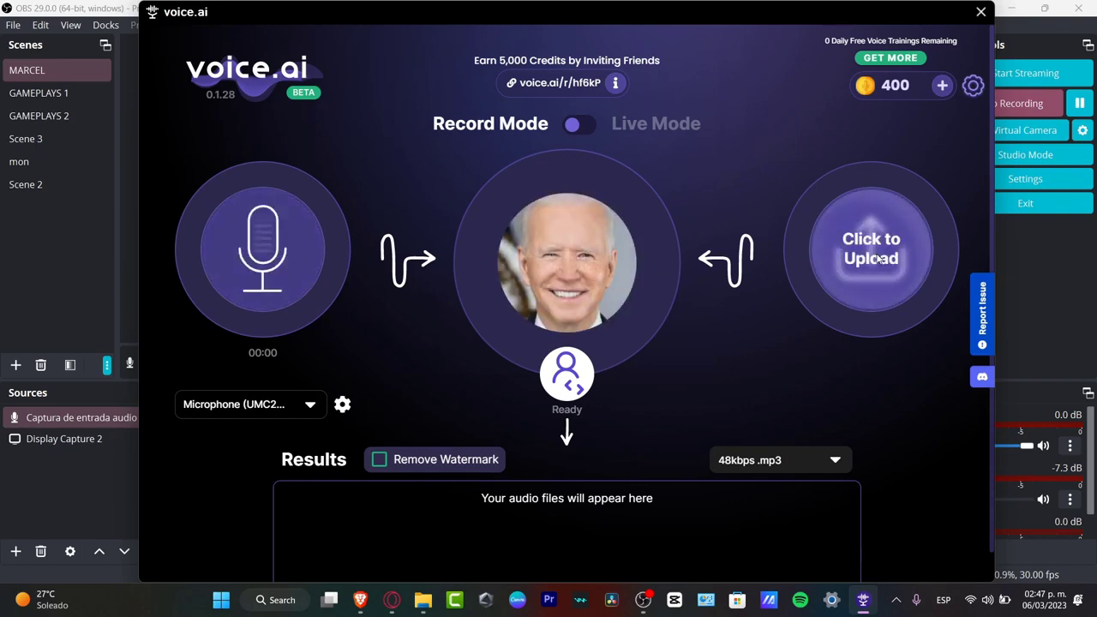
- Switch to OBS and back to Voice.ai, then open File Explorer at the Downloads folder
click(1041, 265)
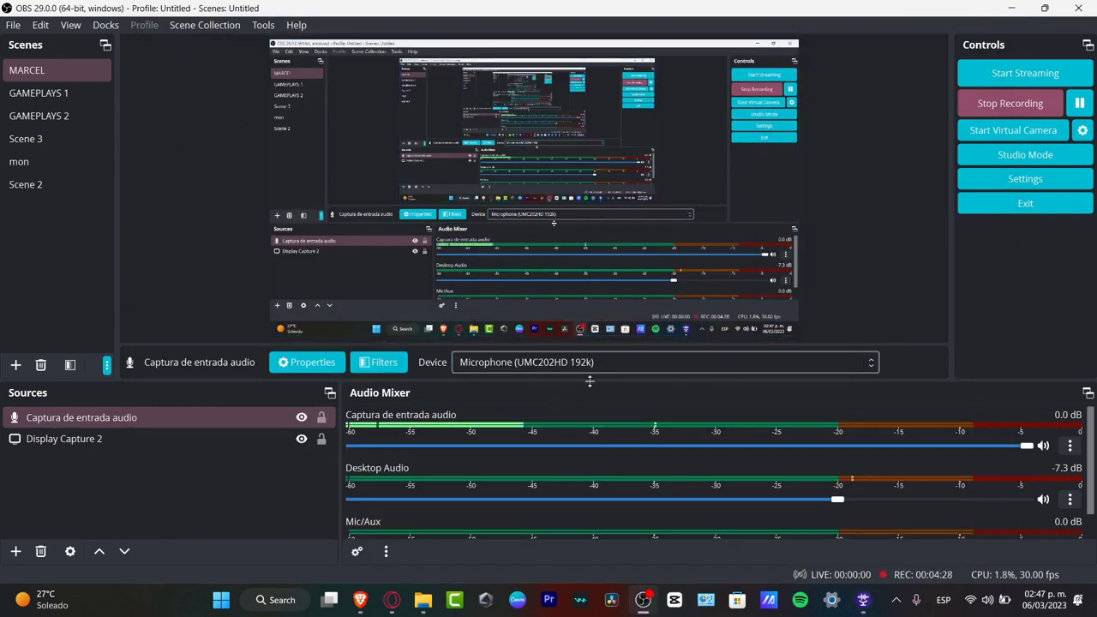
click(861, 603)
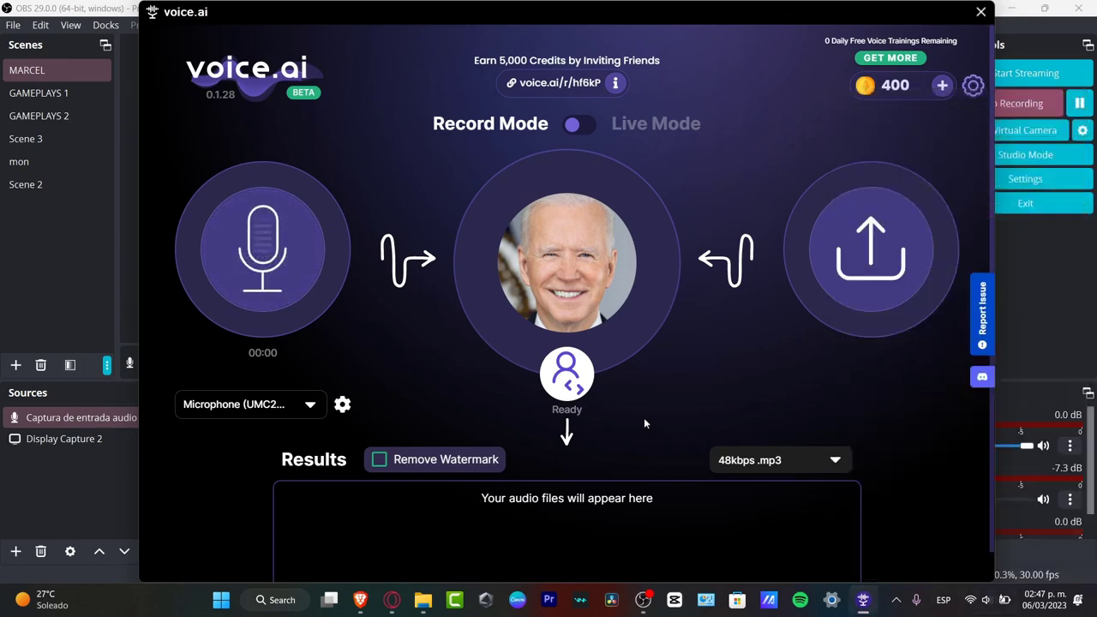
click(423, 600)
scroll(433, 257, up, 5)
click(438, 243)
- Play the 7-second downloaded audio clip in Media Player and pause it at 00:00:01
double_click(533, 185)
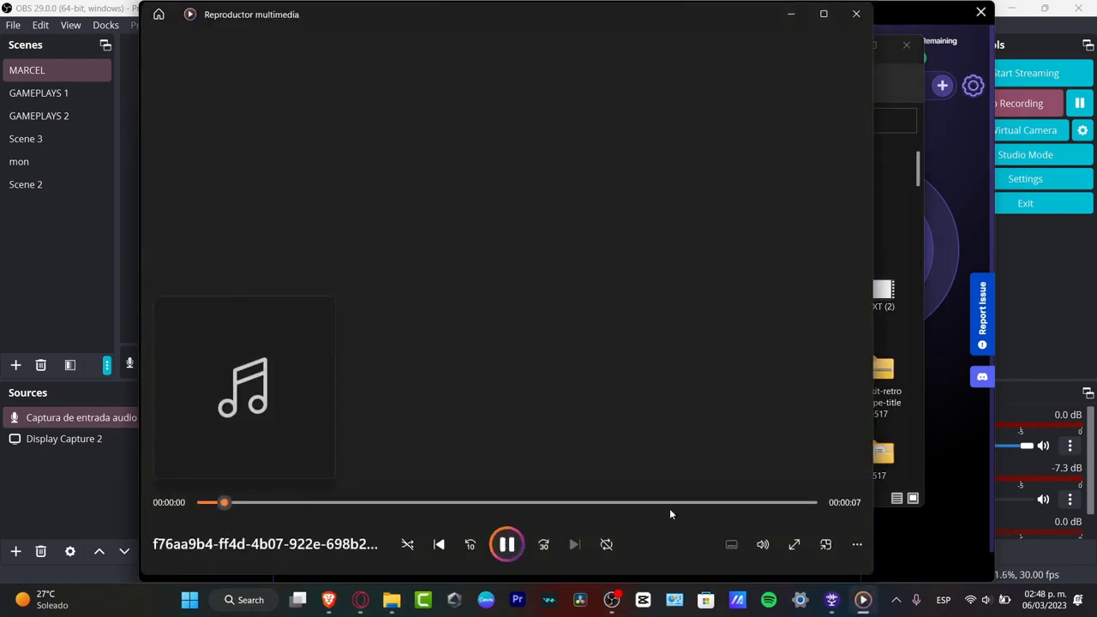
key(space)
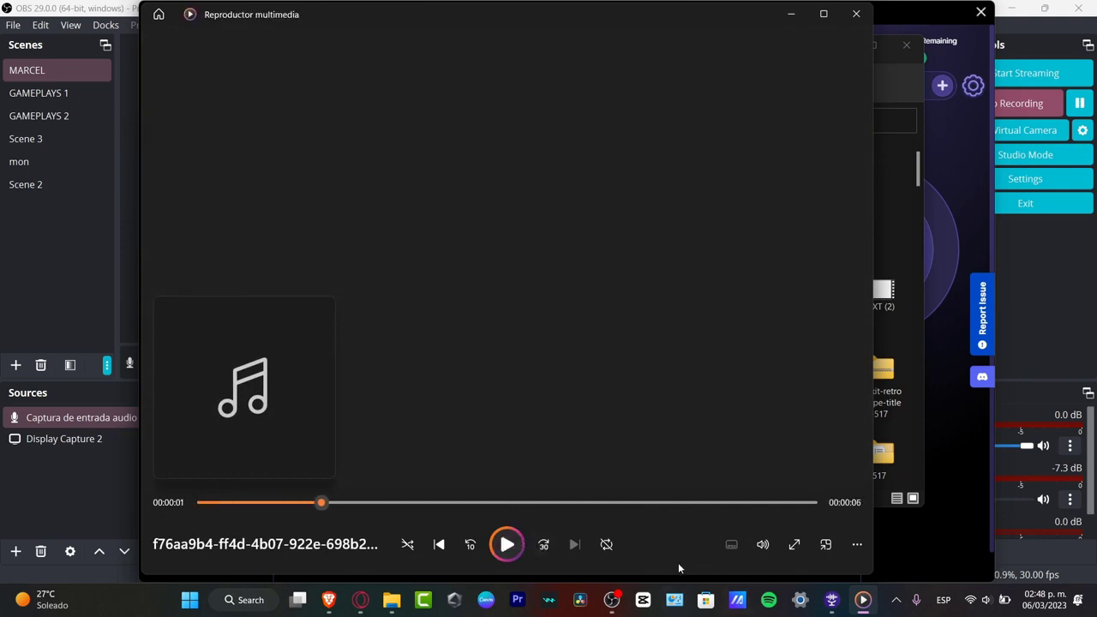
mouse_move(614, 589)
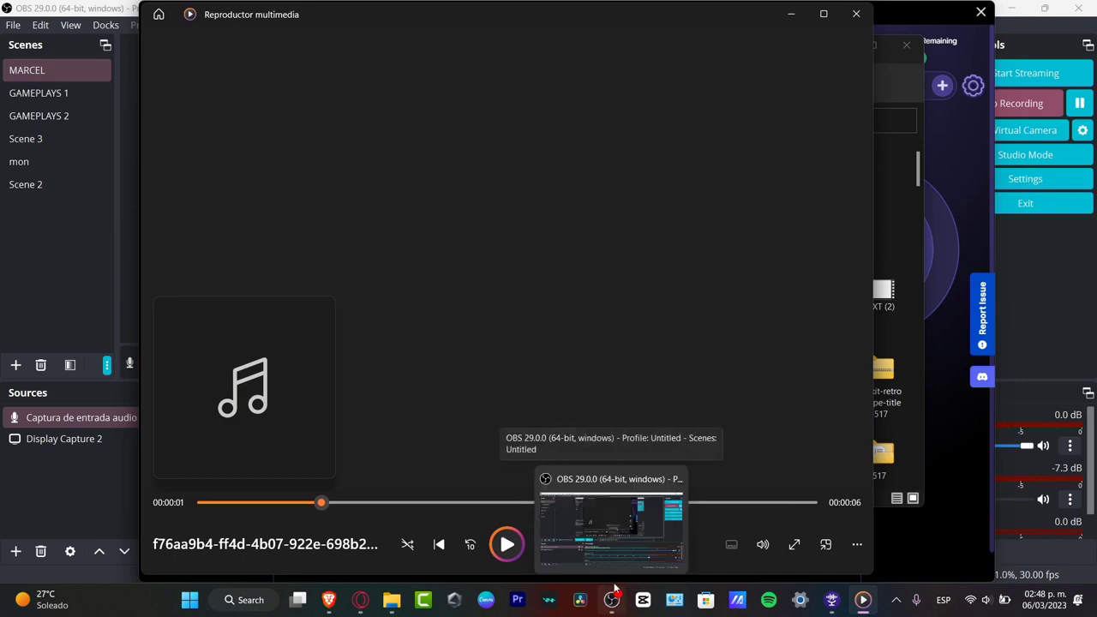